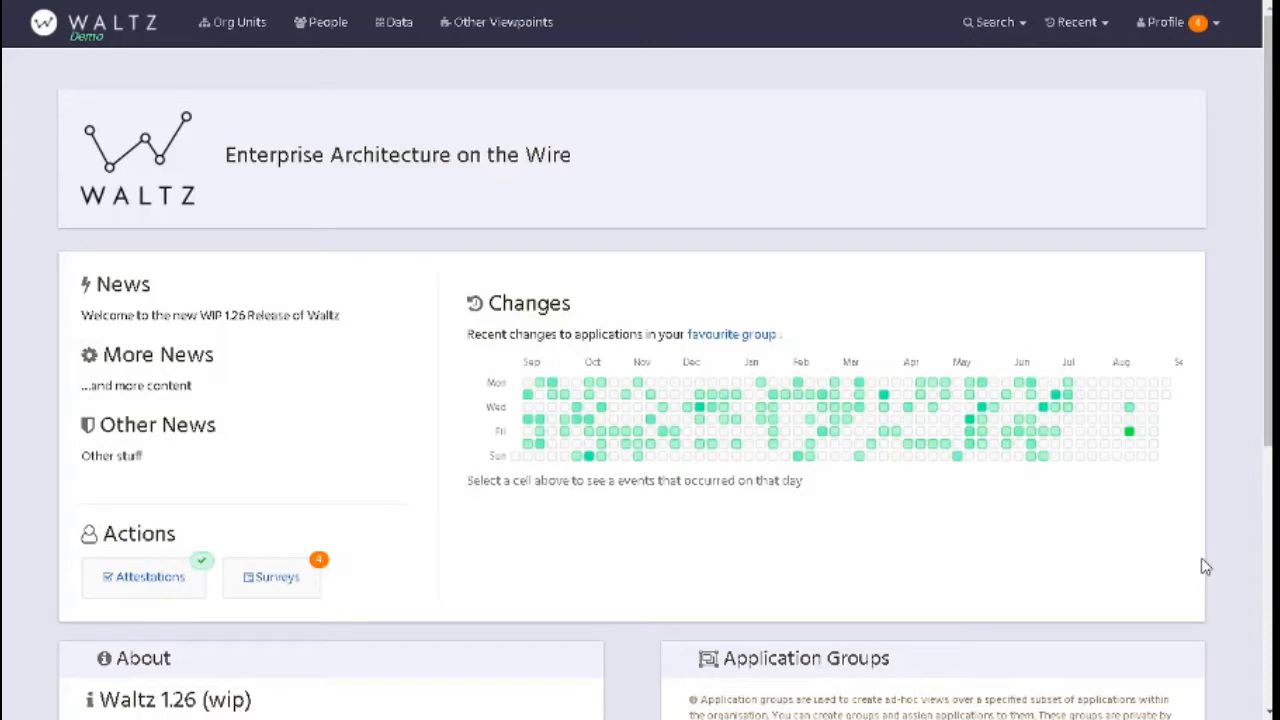
- Create a new application group from the home page
left_click(988, 23)
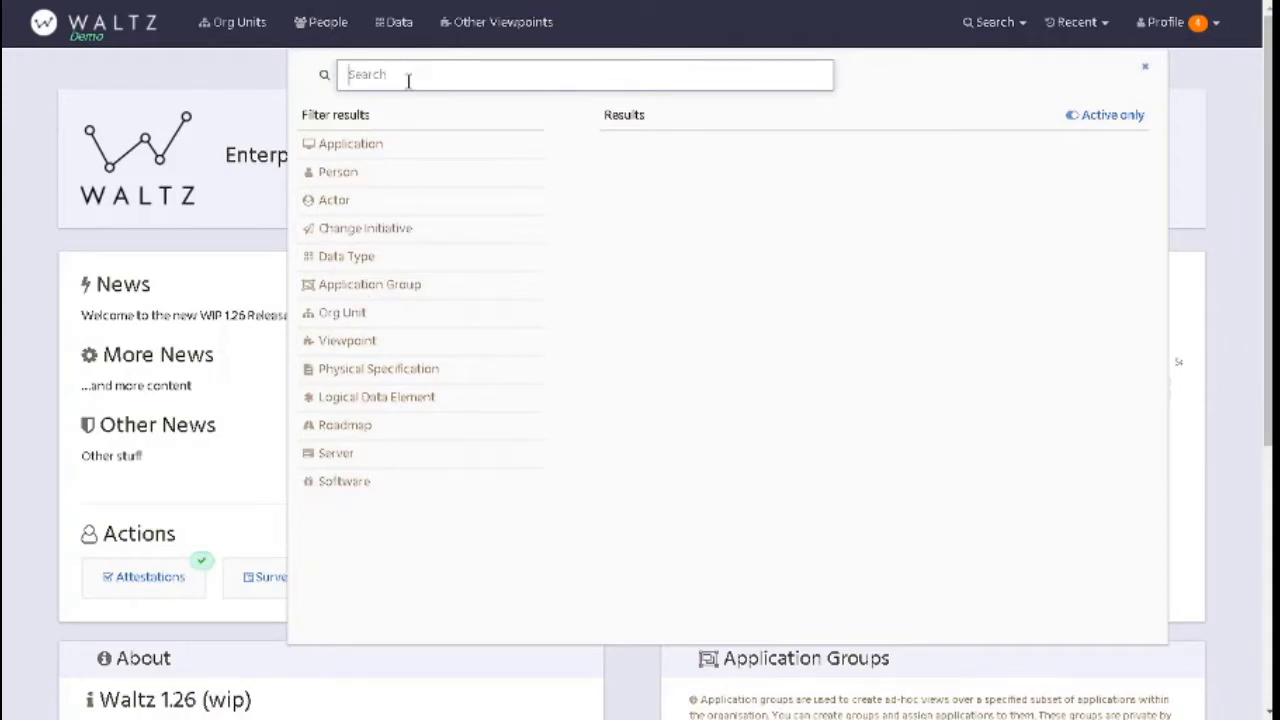
left_click(274, 87)
scroll(588, 300, "down", 4)
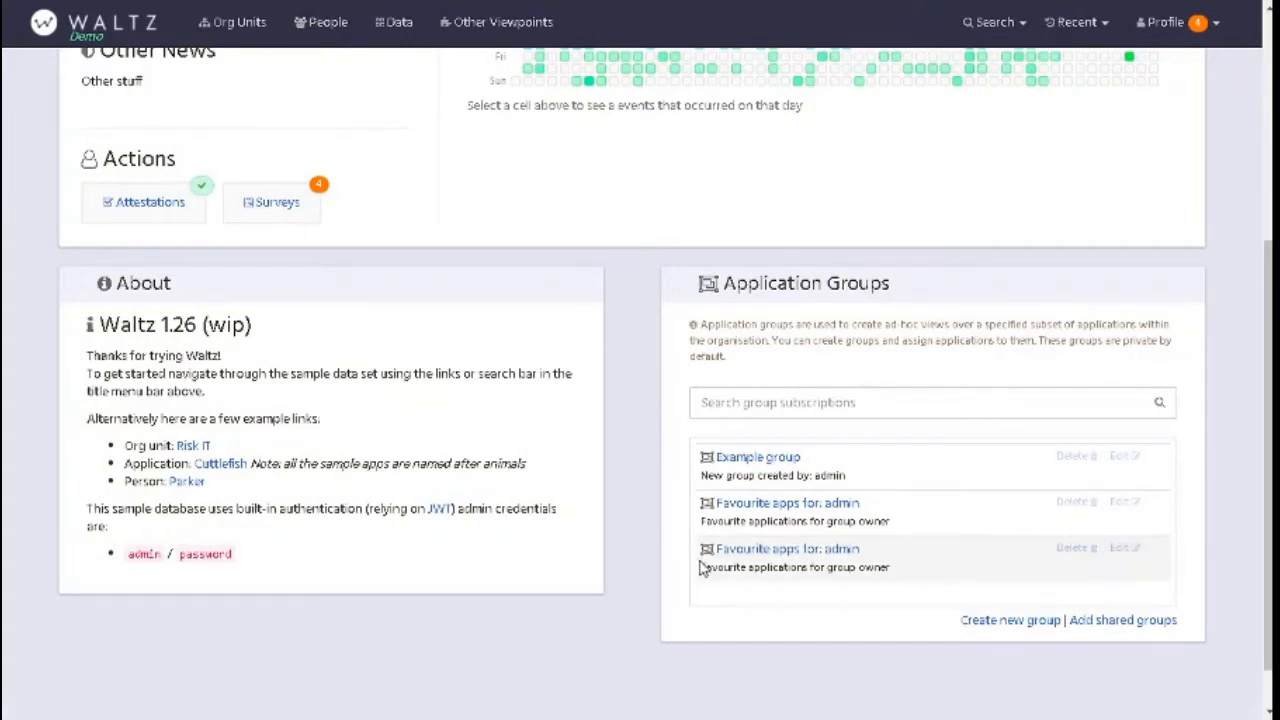
left_click(1010, 620)
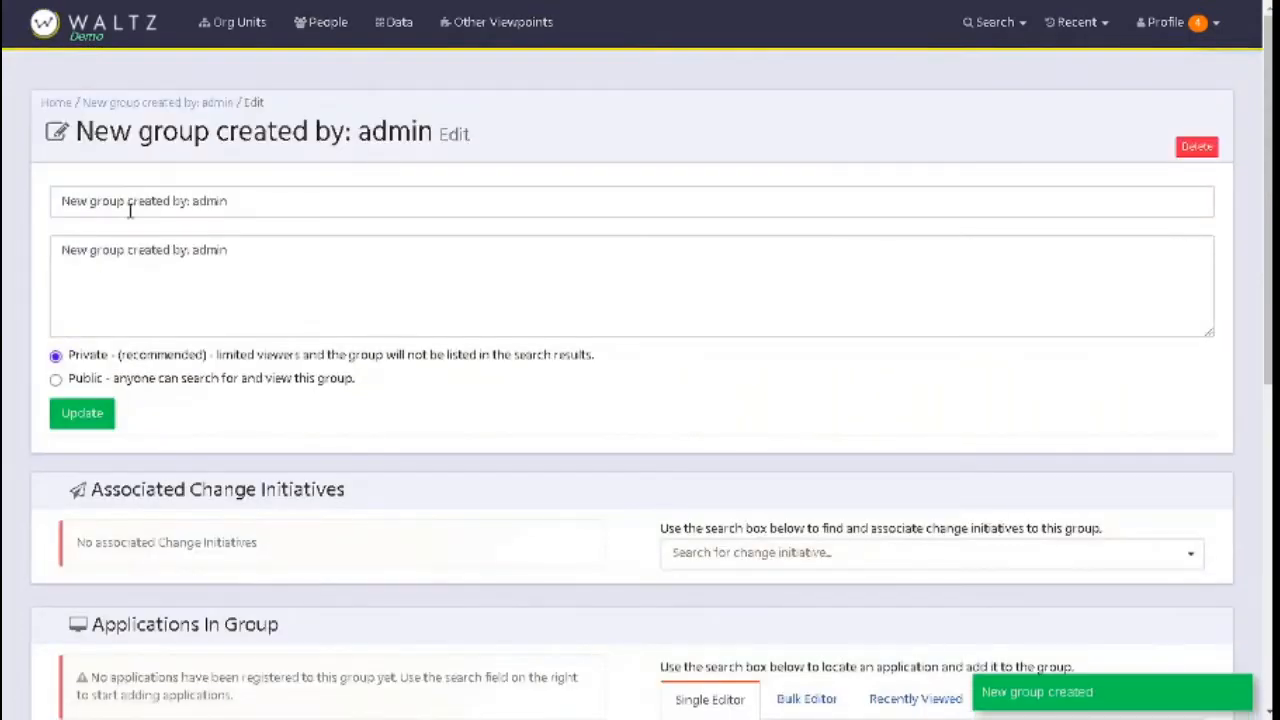
- Replace the new group's name with "Test Grouping MG"
left_click(247, 197)
left_click(229, 284)
left_click_drag(255, 200, 20, 202)
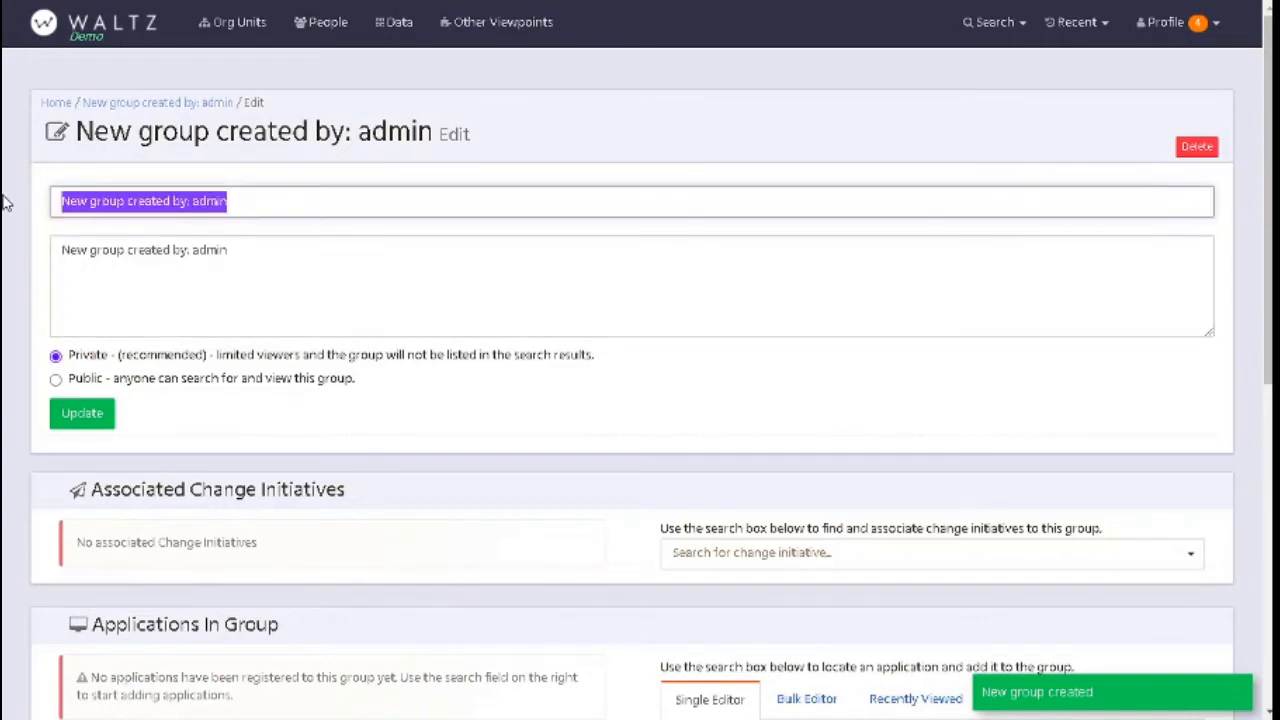
type("Test")
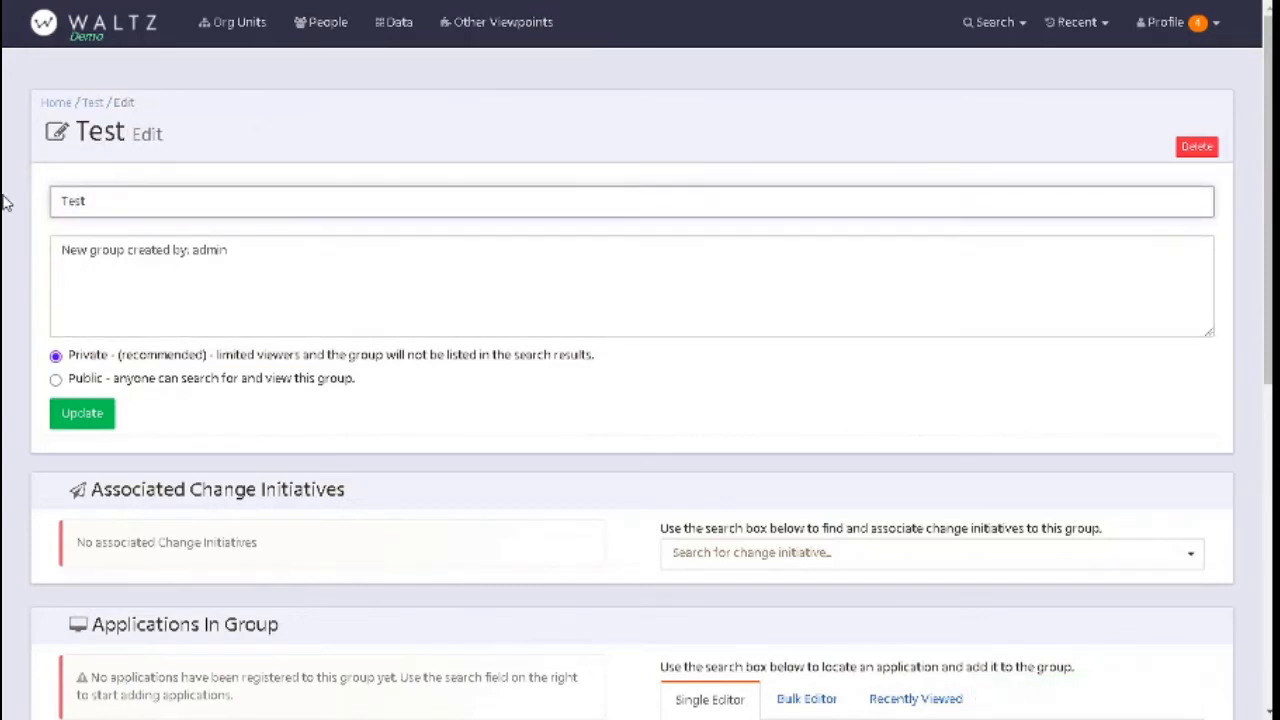
type(" Group")
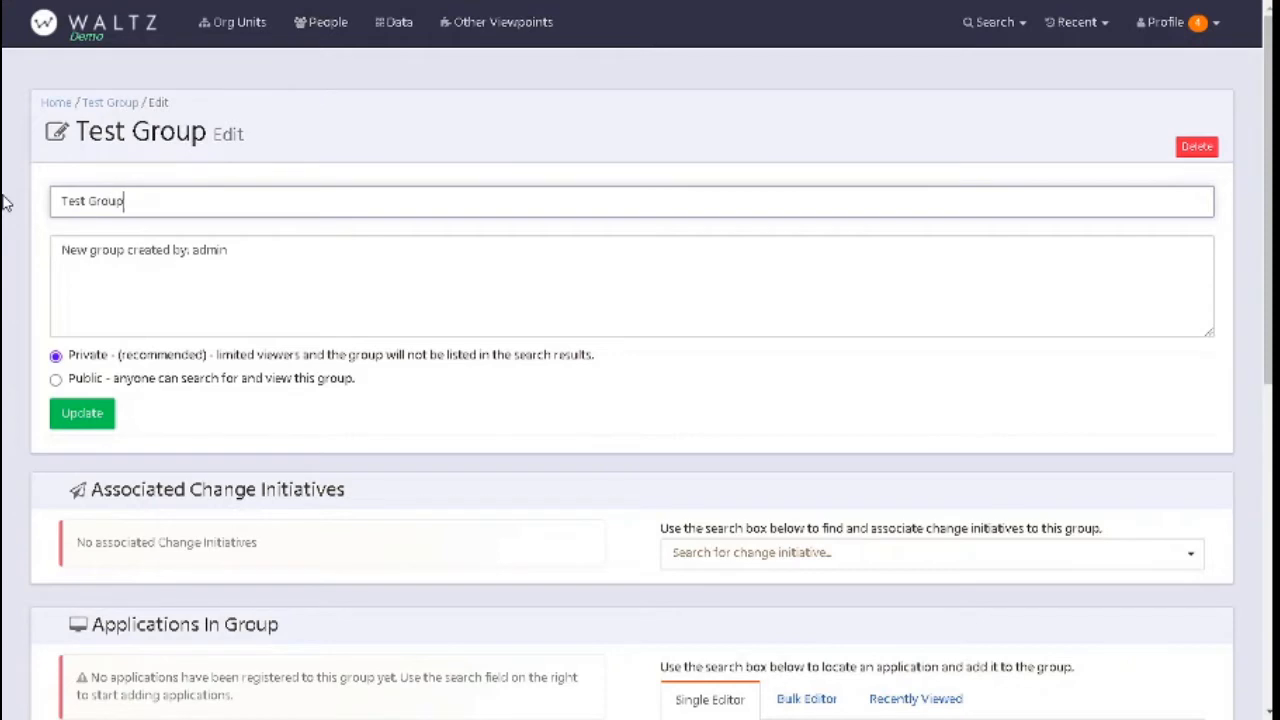
type("ing MG")
key("Tab")
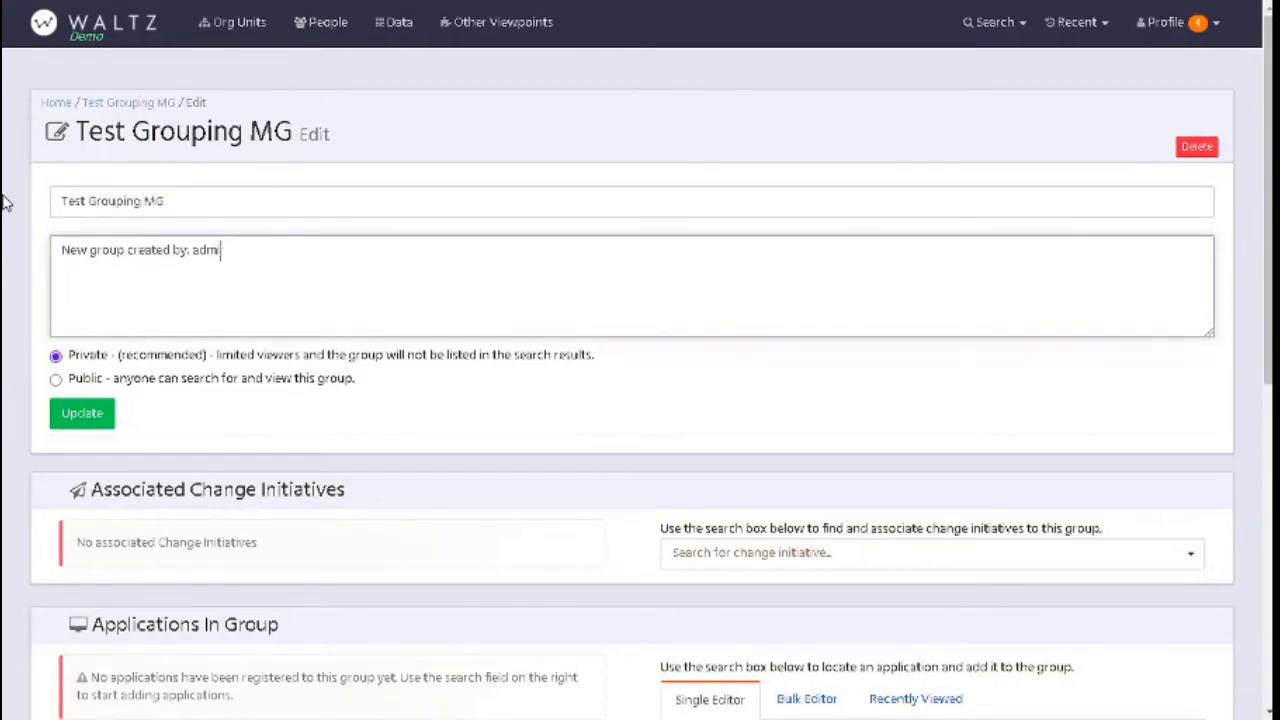
- Replace the group's description with "Description - to support training video effort" and save the group details
key("BackSpace")
key("BackSpace")
key("BackSpace")
key("BackSpace")
key("BackSpace")
key("BackSpace")
key("BackSpace")
key("BackSpace")
key("BackSpace")
key("BackSpace")
key("BackSpace")
key("BackSpace")
key("BackSpace")
key("BackSpace")
key("BackSpace")
key("BackSpace")
key("BackSpace")
key("BackSpace")
key("BackSpace")
key("BackSpace")
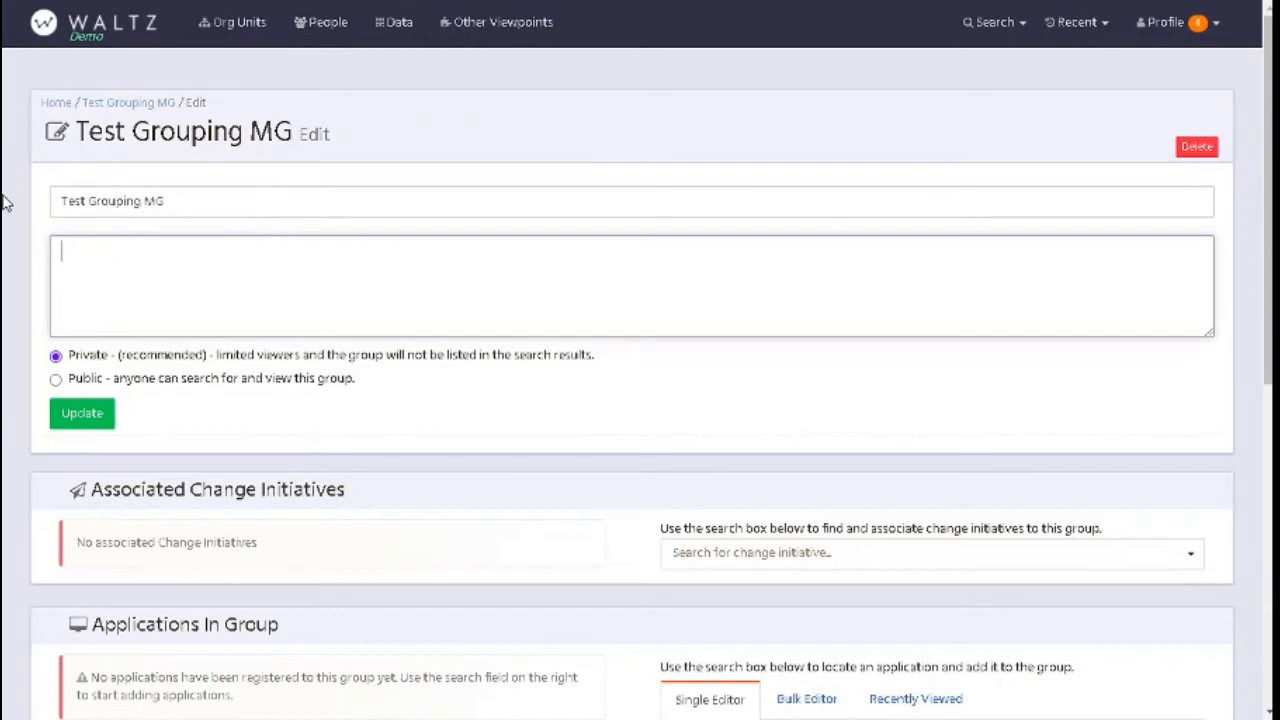
type("Description -")
type(" for ")
type("o suppo")
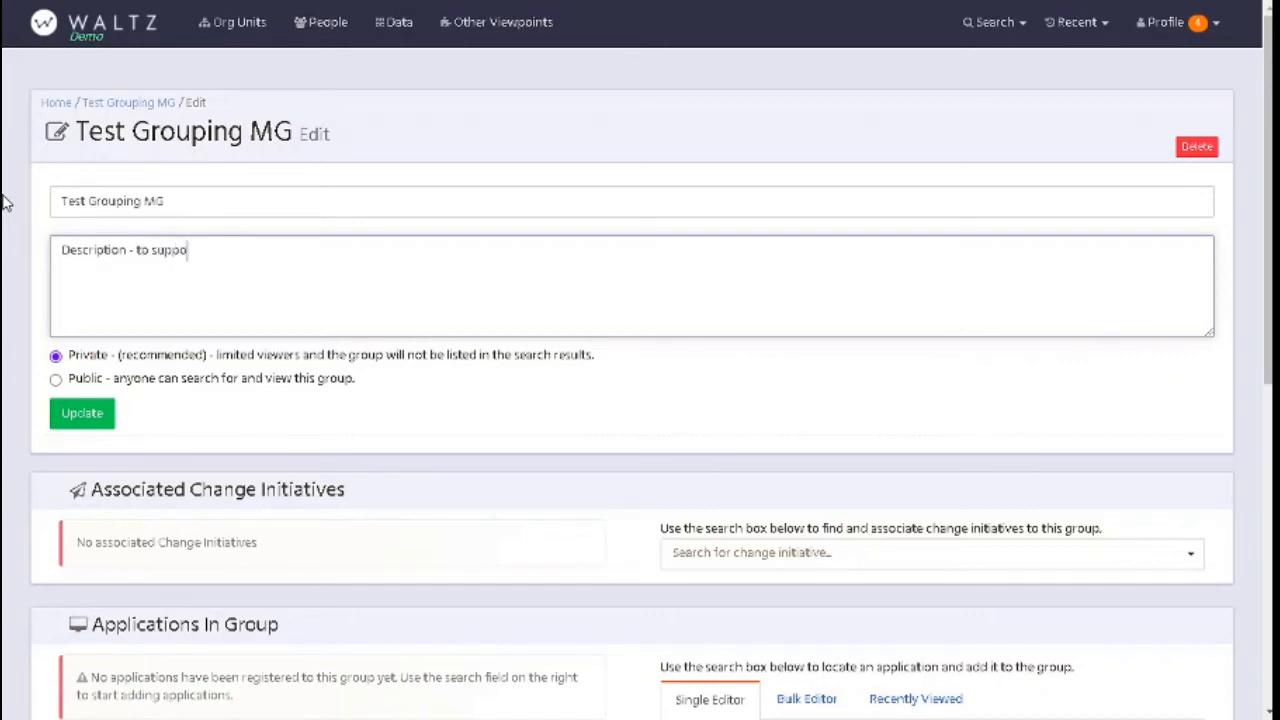
type("rt training bioideo effort")
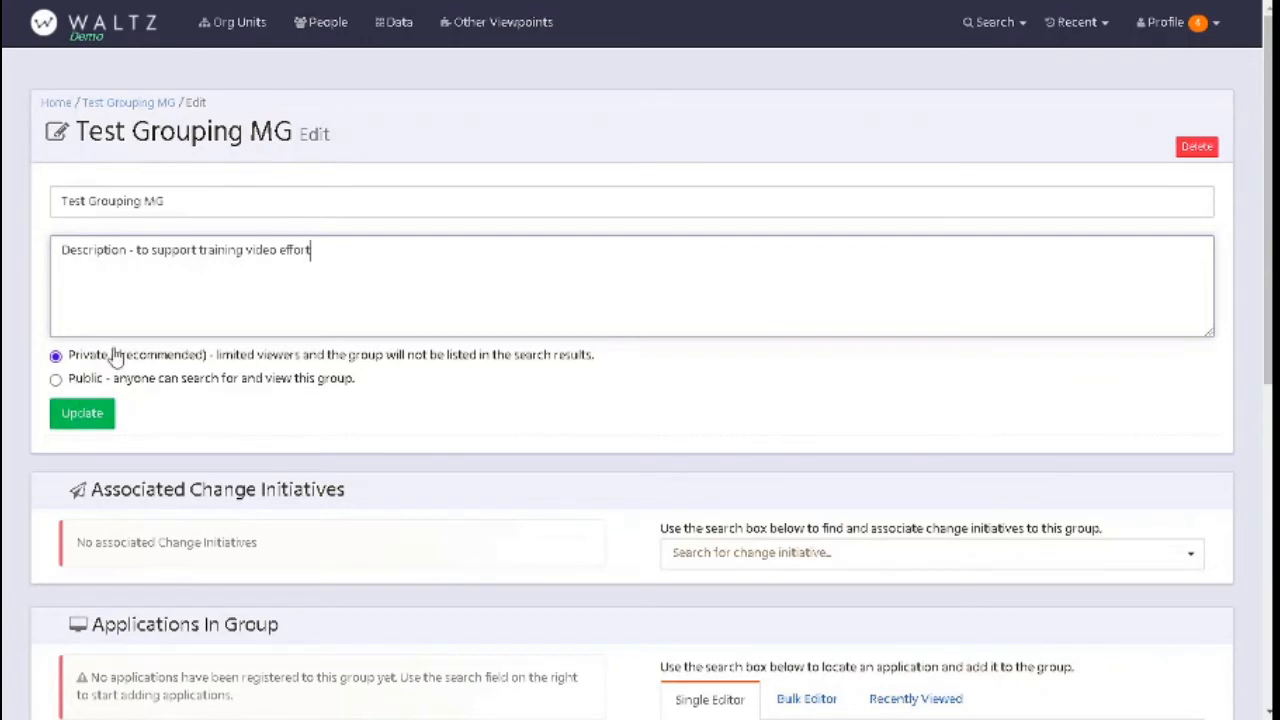
left_click(197, 200)
left_click(314, 277)
left_click(83, 425)
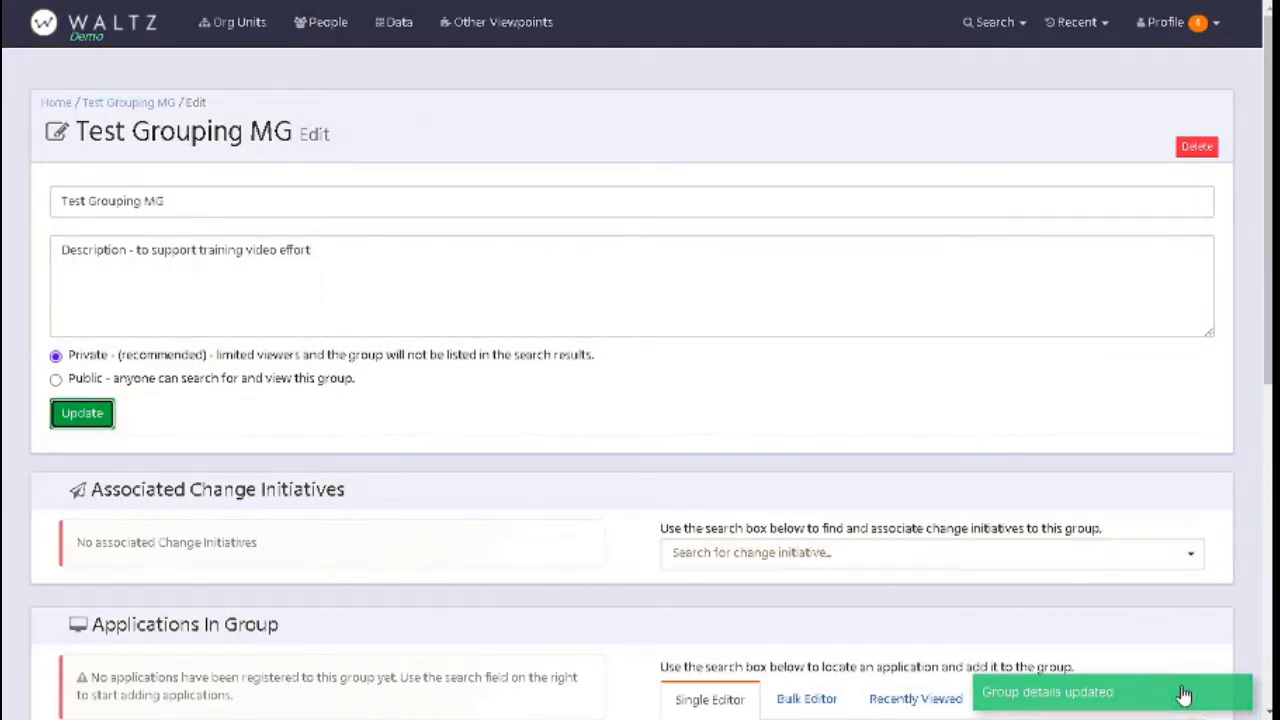
- Find the application Wolverine - 90 and add it to the group
scroll(430, 347, "down", 2)
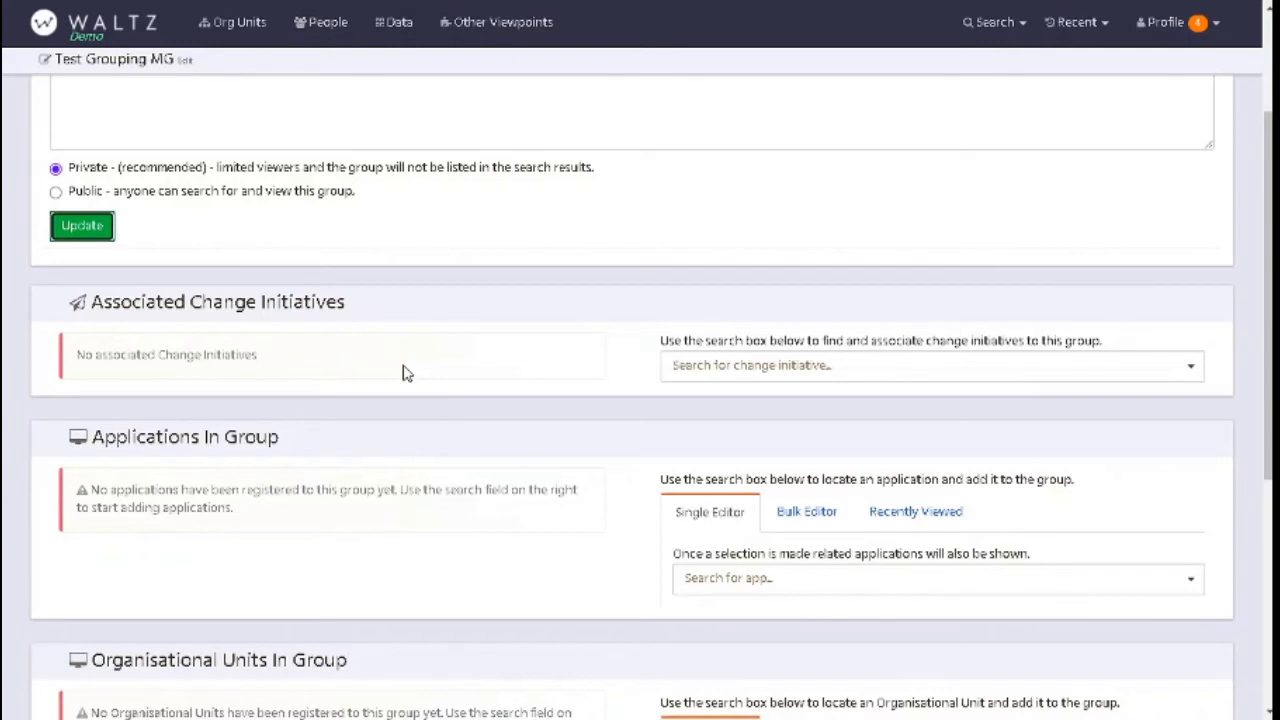
scroll(414, 366, "down", 1)
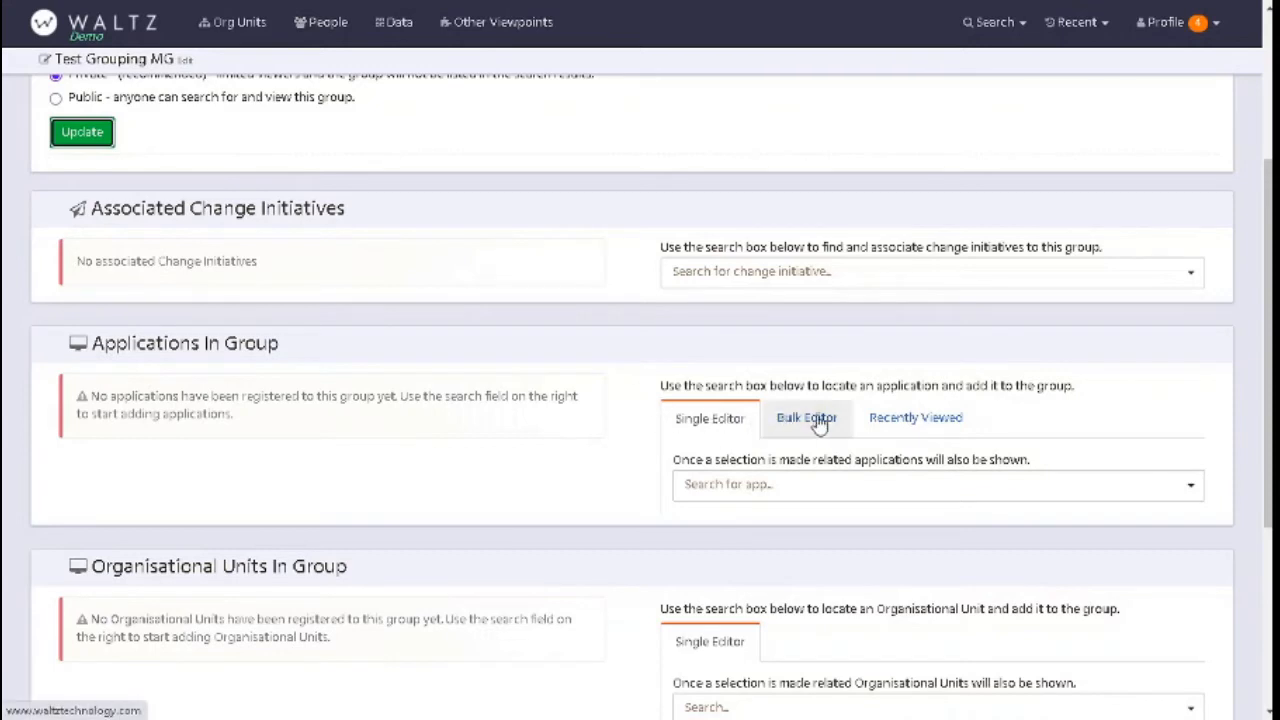
left_click(730, 490)
type("w")
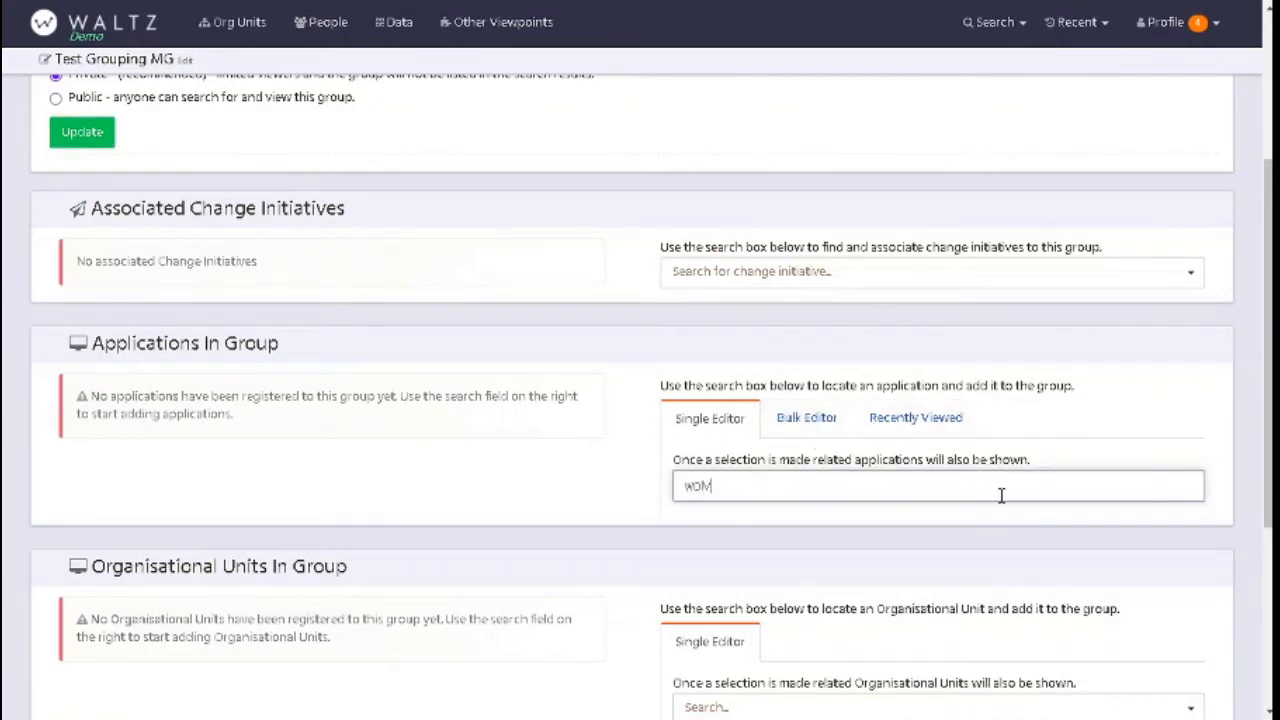
type("olvertine")
key("BackSpace")
key("BackSpace")
key("BackSpace")
key("BackSpace")
type("i")
left_click(752, 522)
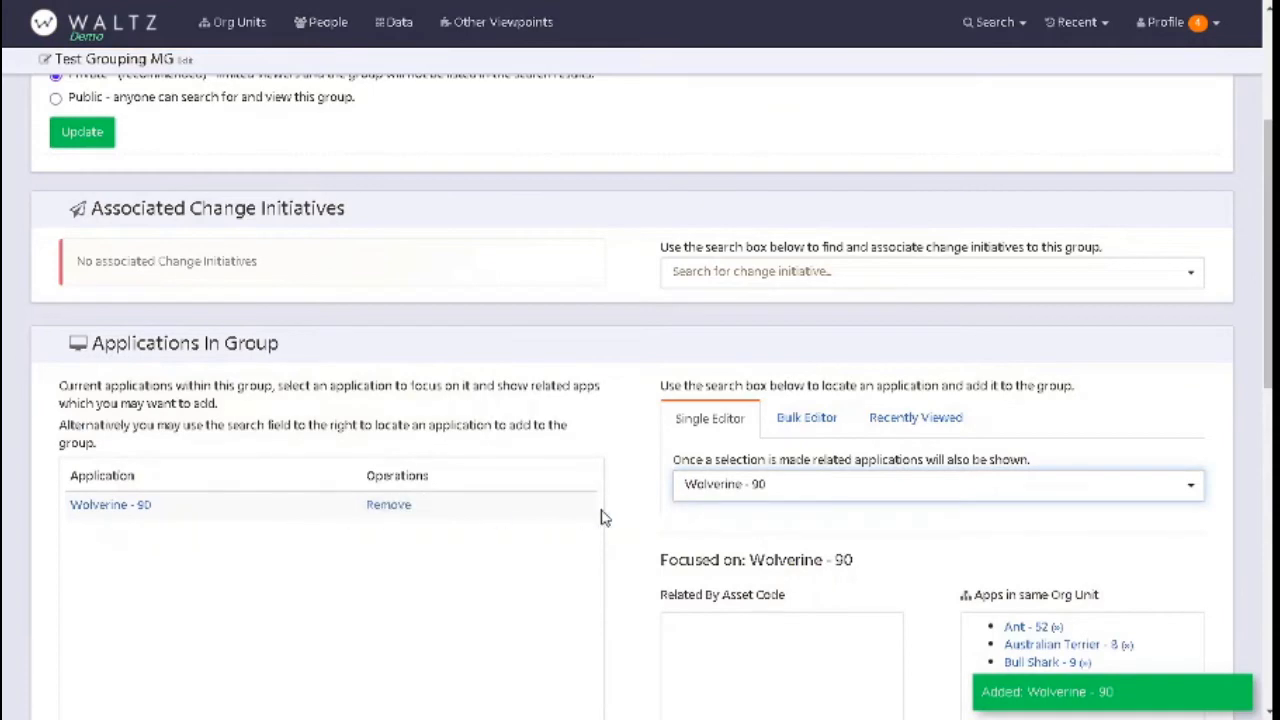
- Add the related applications Ladybird - 50 (upstream), Uguisu - 89 and Australian Terrier - 8 (same org unit) to the group
scroll(600, 514, "down", 1)
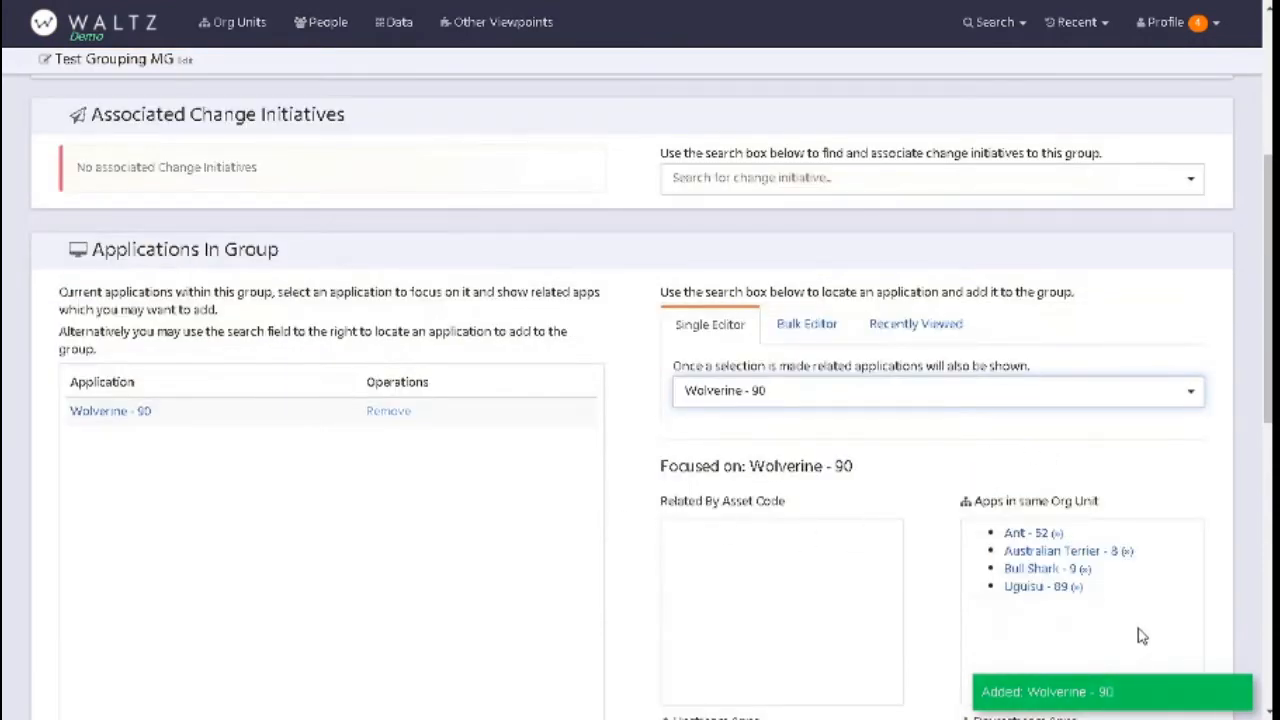
scroll(1163, 609, "down", 1)
scroll(1144, 561, "down", 1)
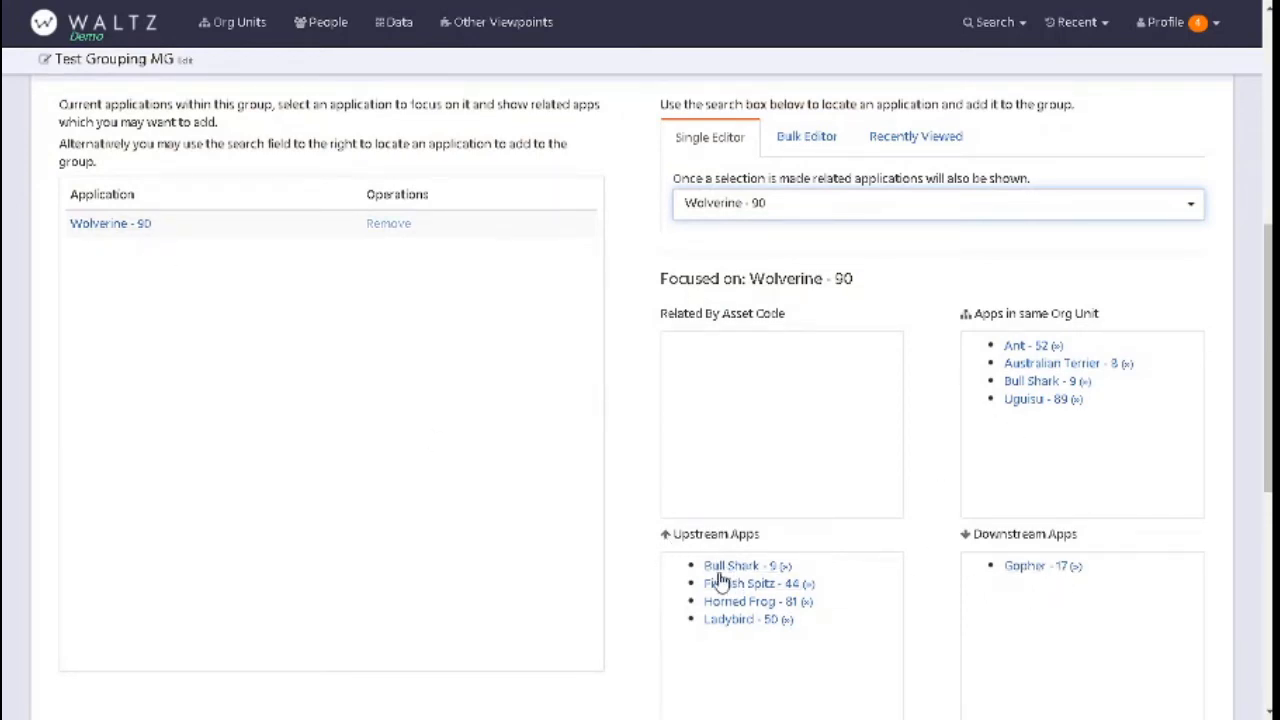
left_click(748, 619)
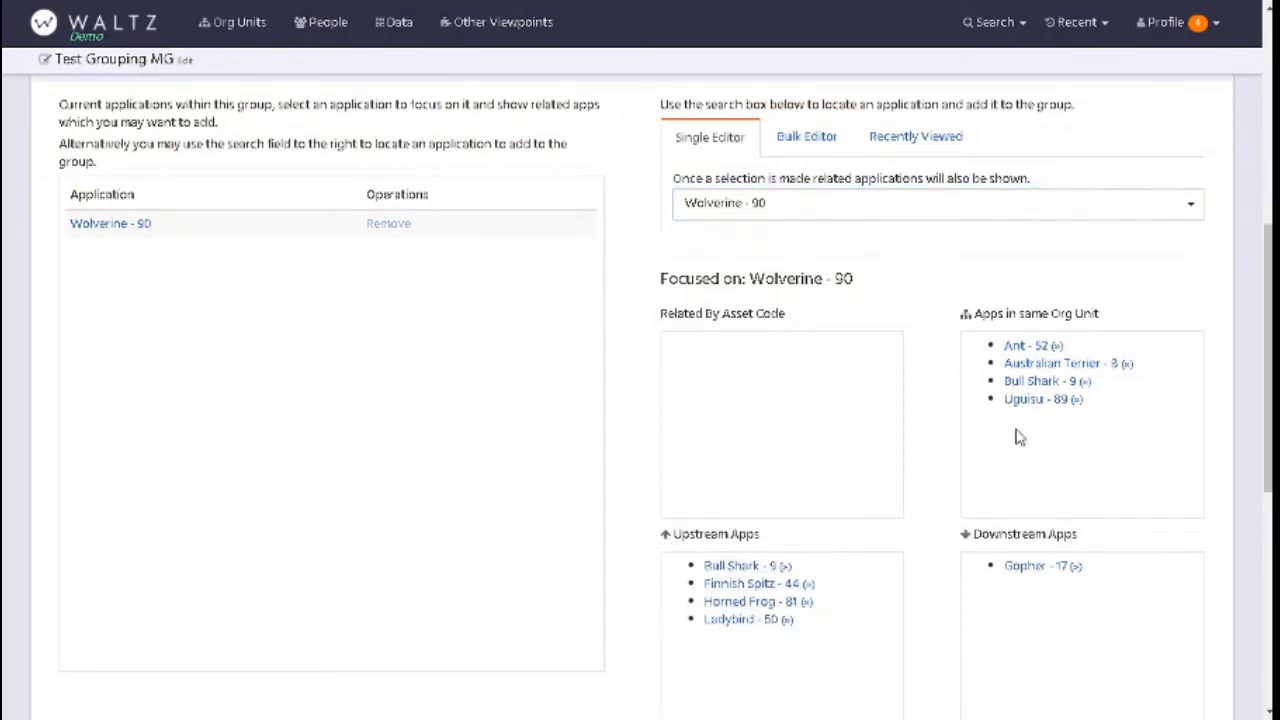
left_click(1040, 399)
left_click(1040, 363)
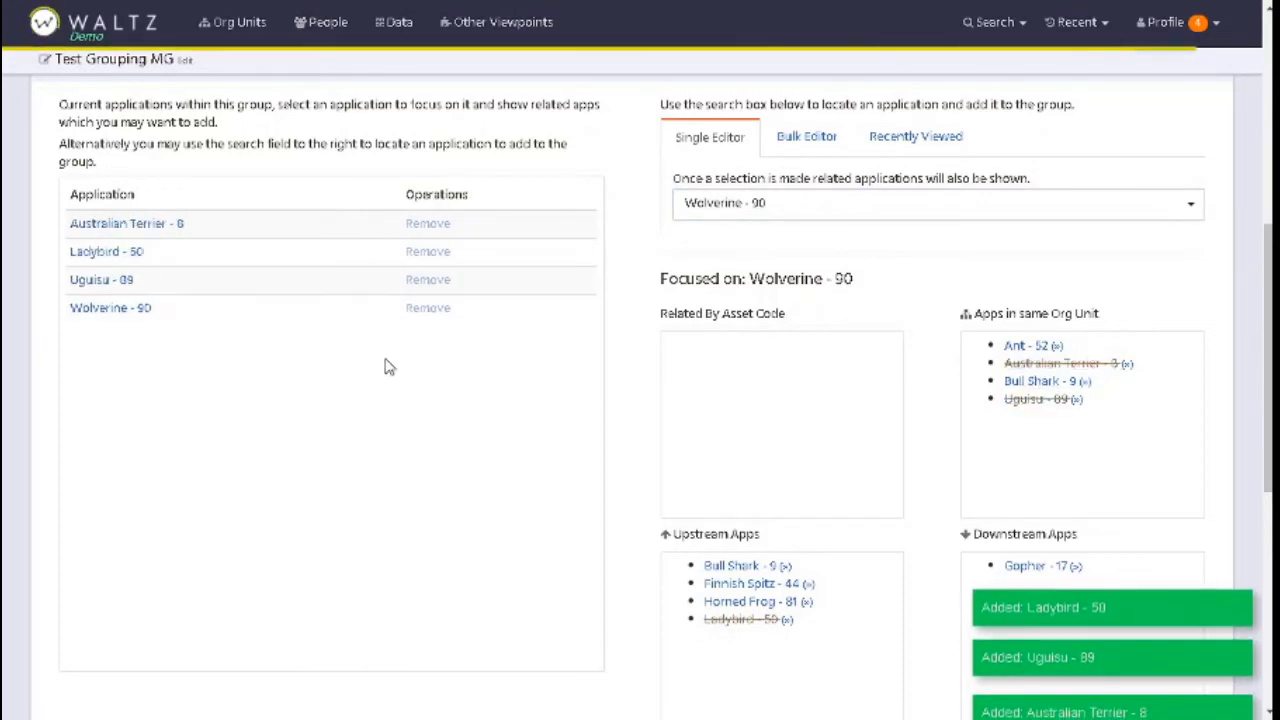
- Look at the bulk editor for adding several applications to the group by their identifiers
scroll(394, 403, "up", 1)
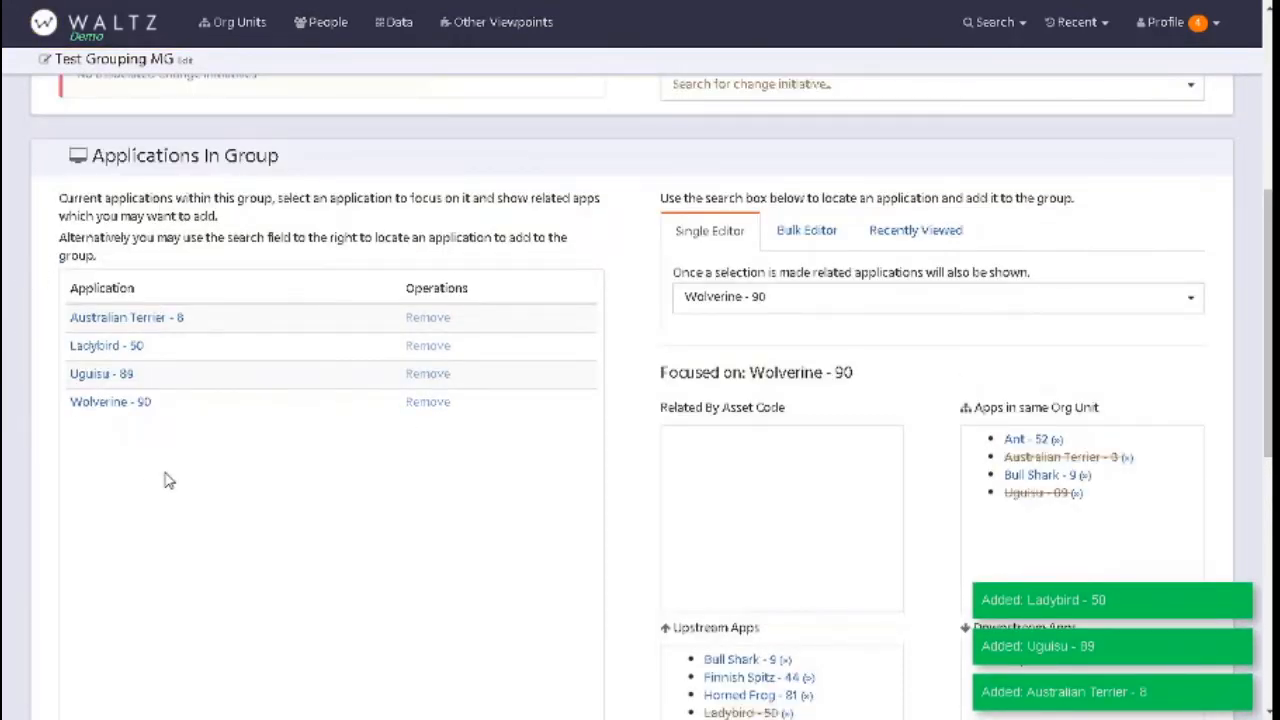
scroll(375, 296, "up", 1)
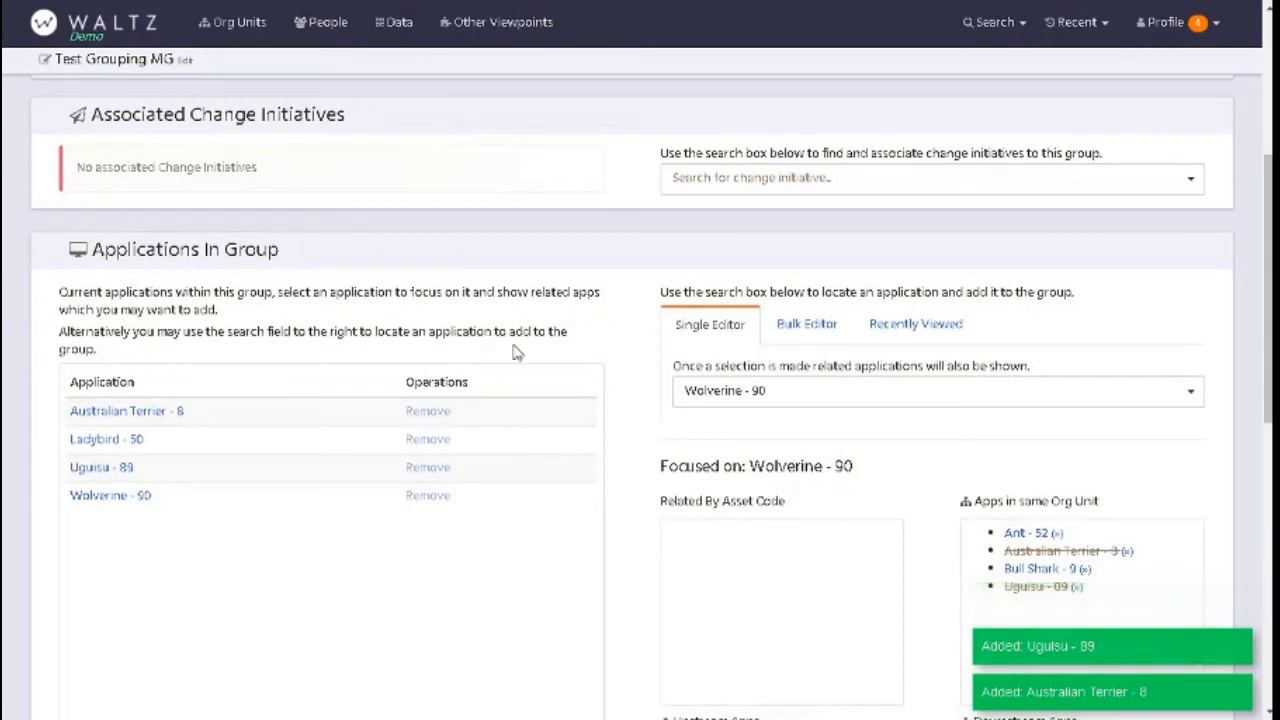
left_click(787, 330)
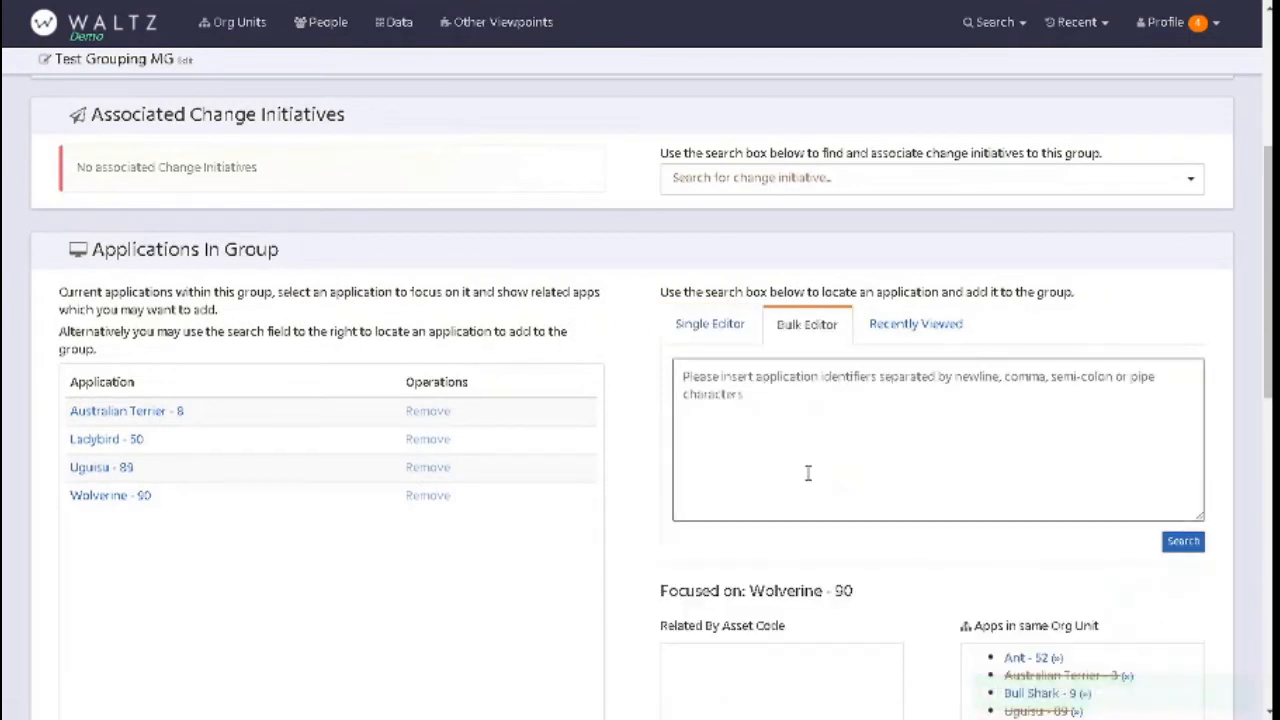
left_click(751, 401)
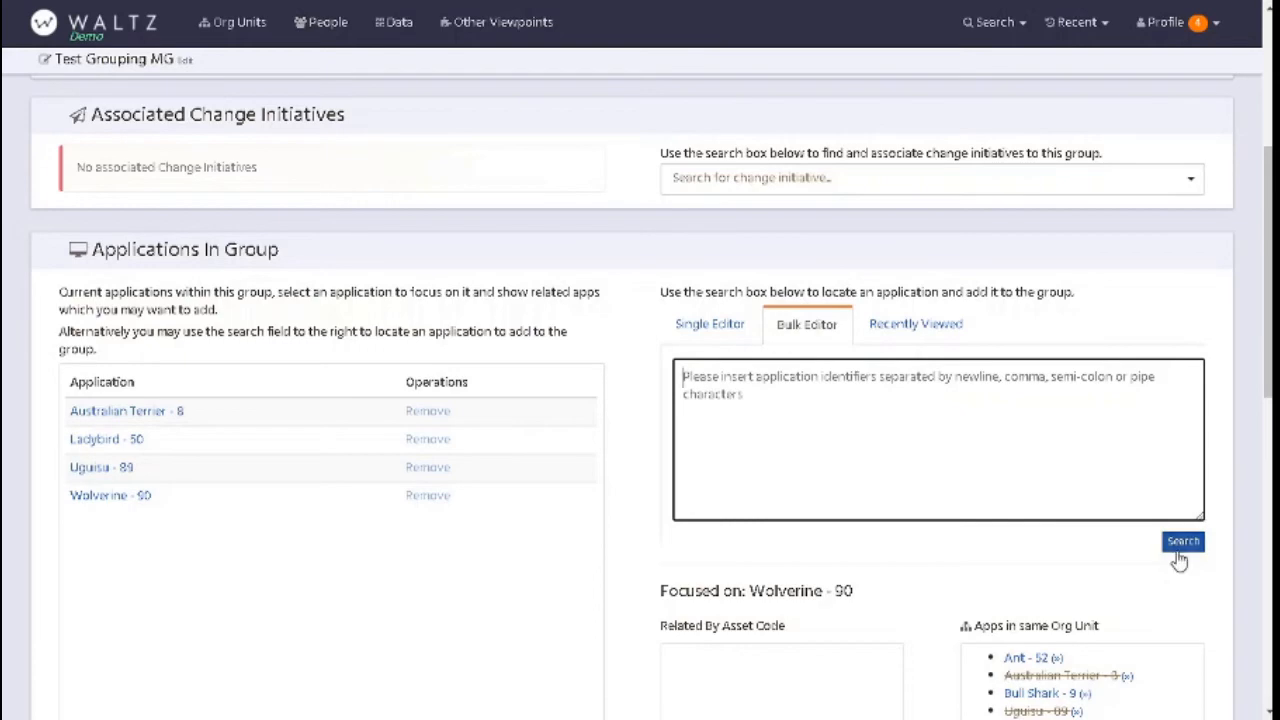
scroll(1034, 441, "down", 4)
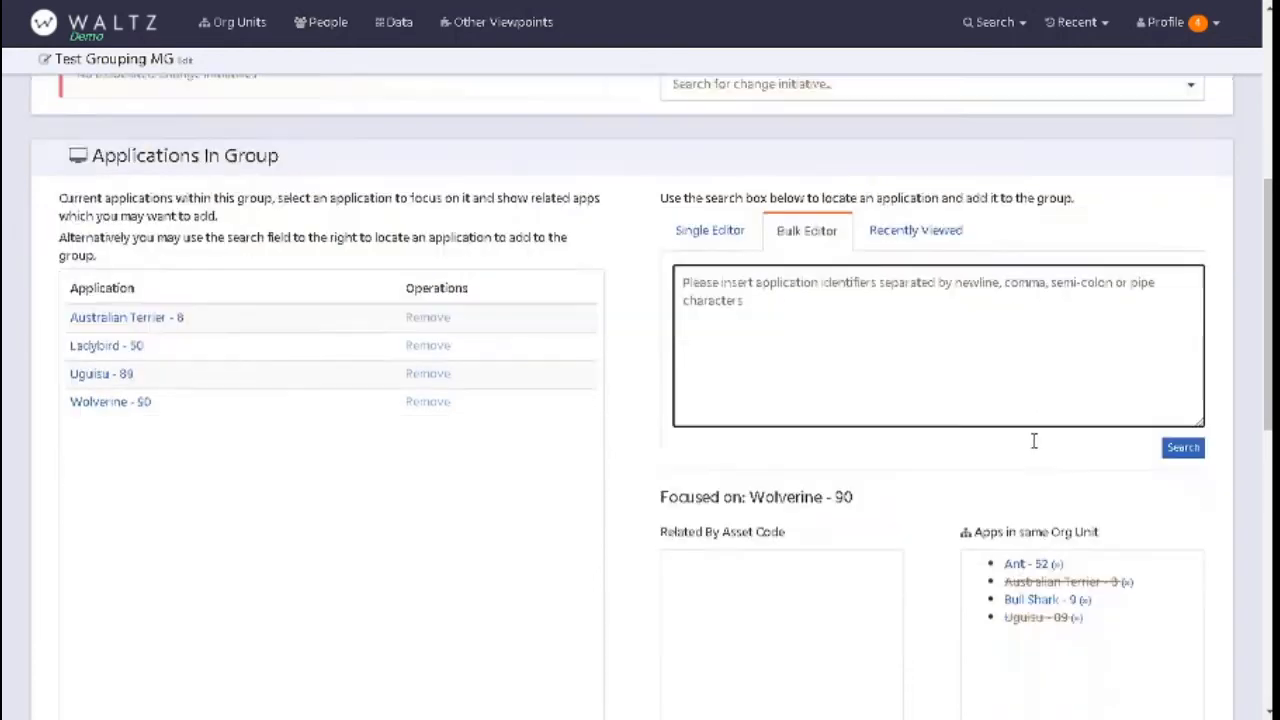
scroll(1034, 441, "up", 10)
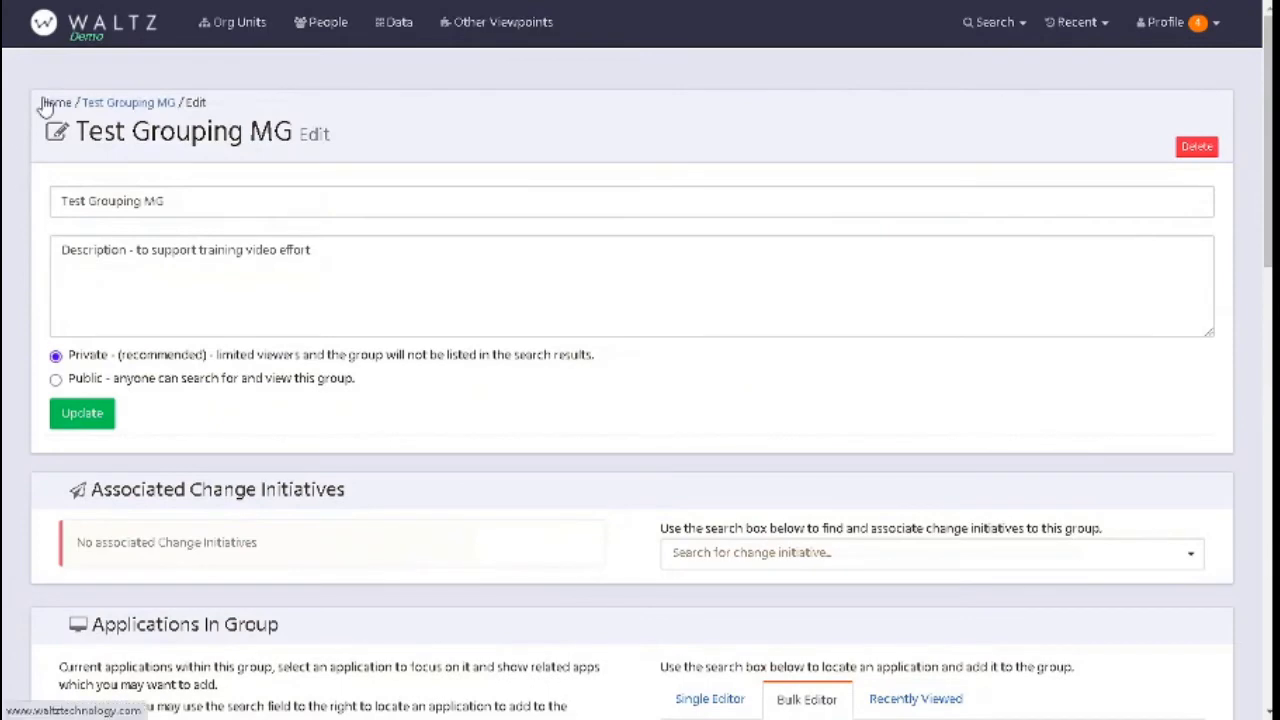
- Return to the home page and open Test Grouping MG from the application groups
left_click(44, 102)
scroll(675, 277, "down", 4)
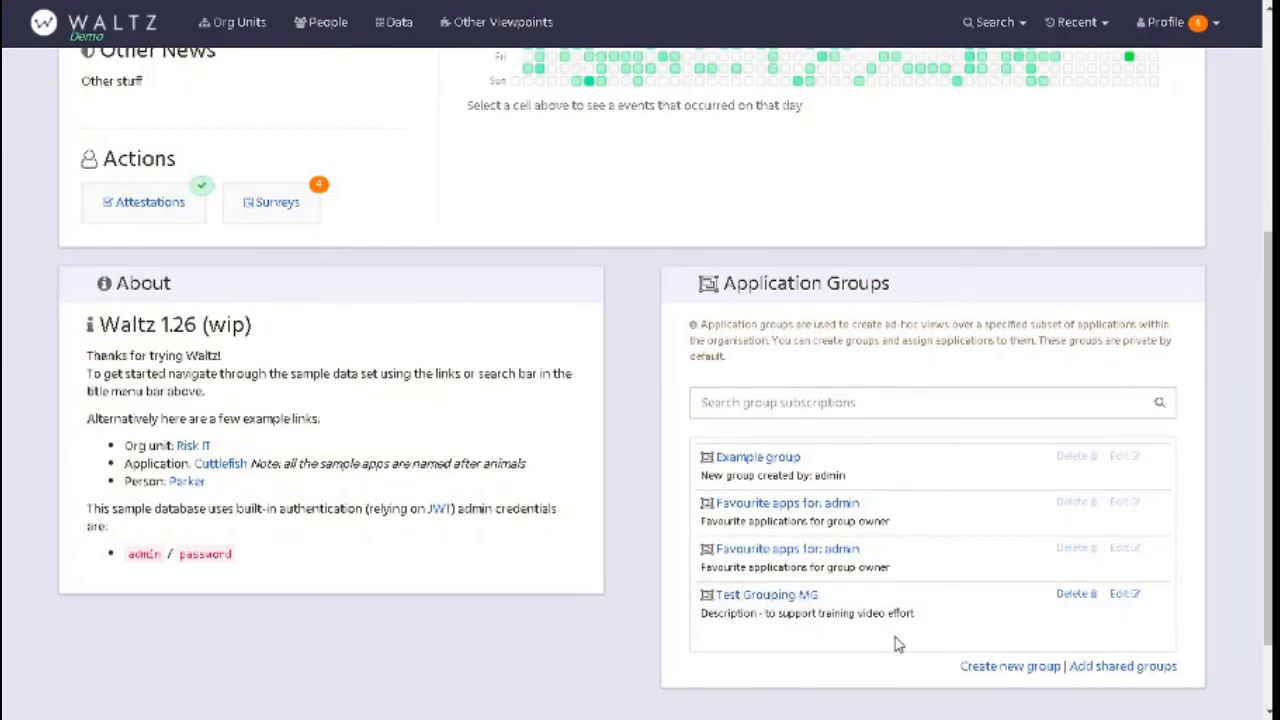
left_click(755, 596)
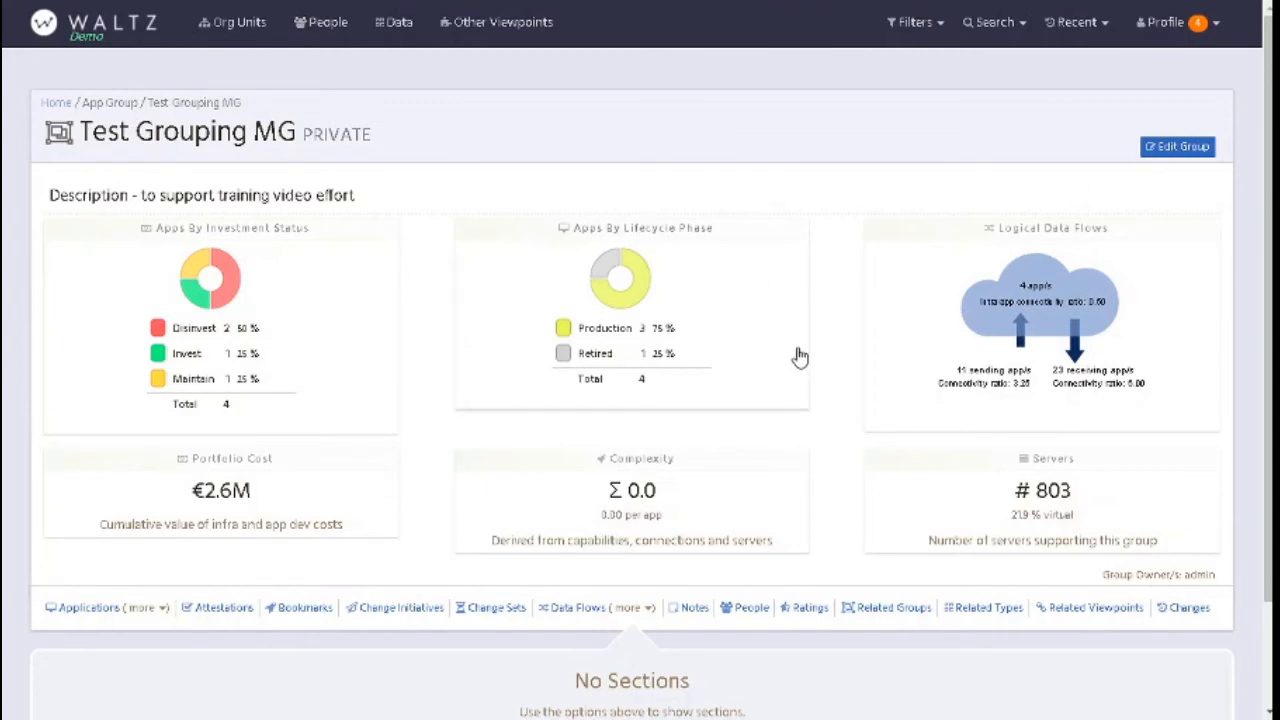
- Display the attestations section for Test Grouping MG and examine its logical and physical flow summaries
left_click(222, 619)
scroll(288, 535, "down", 1)
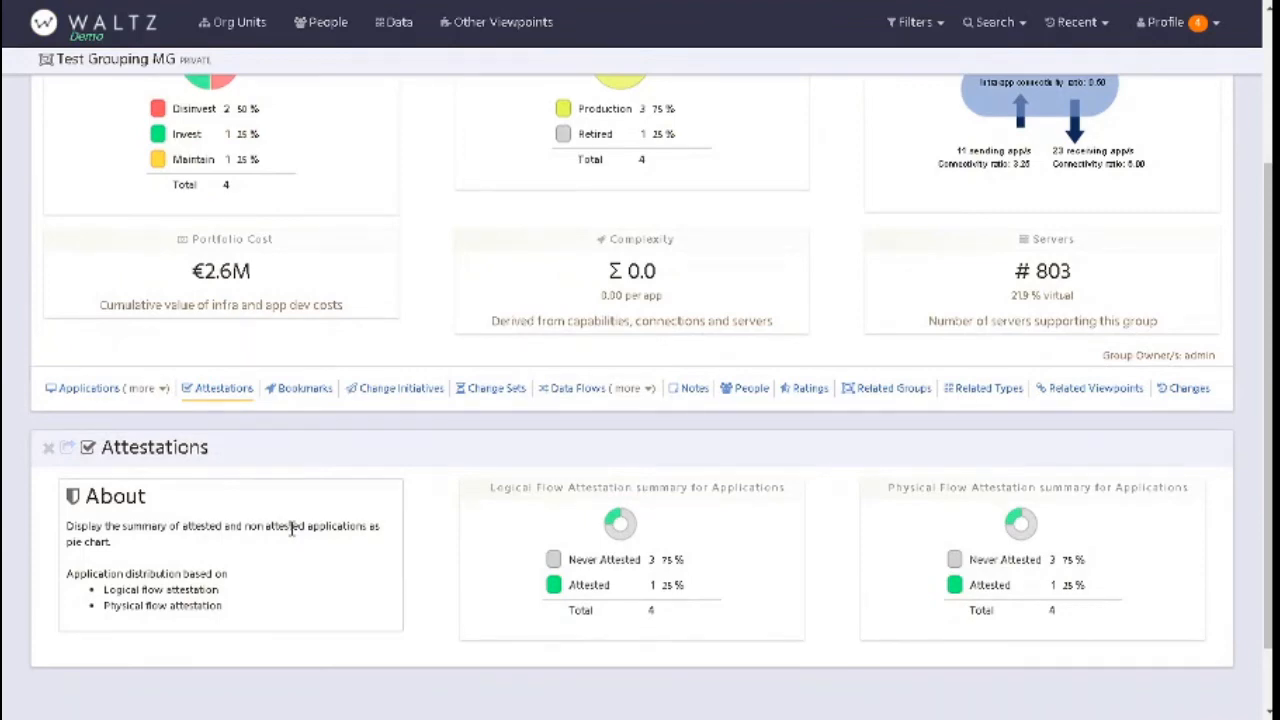
scroll(291, 531, "up", 3)
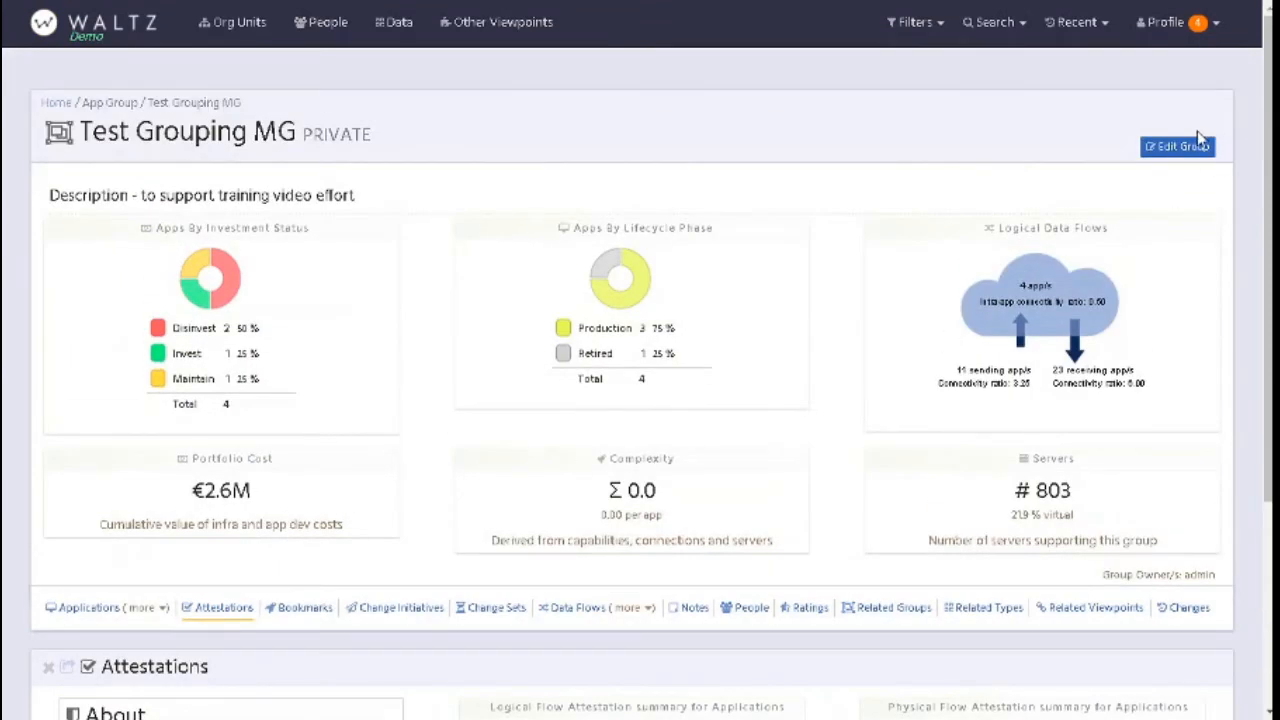
- Open Test Grouping MG for editing and review its applications, organisational units and group users
left_click(1182, 148)
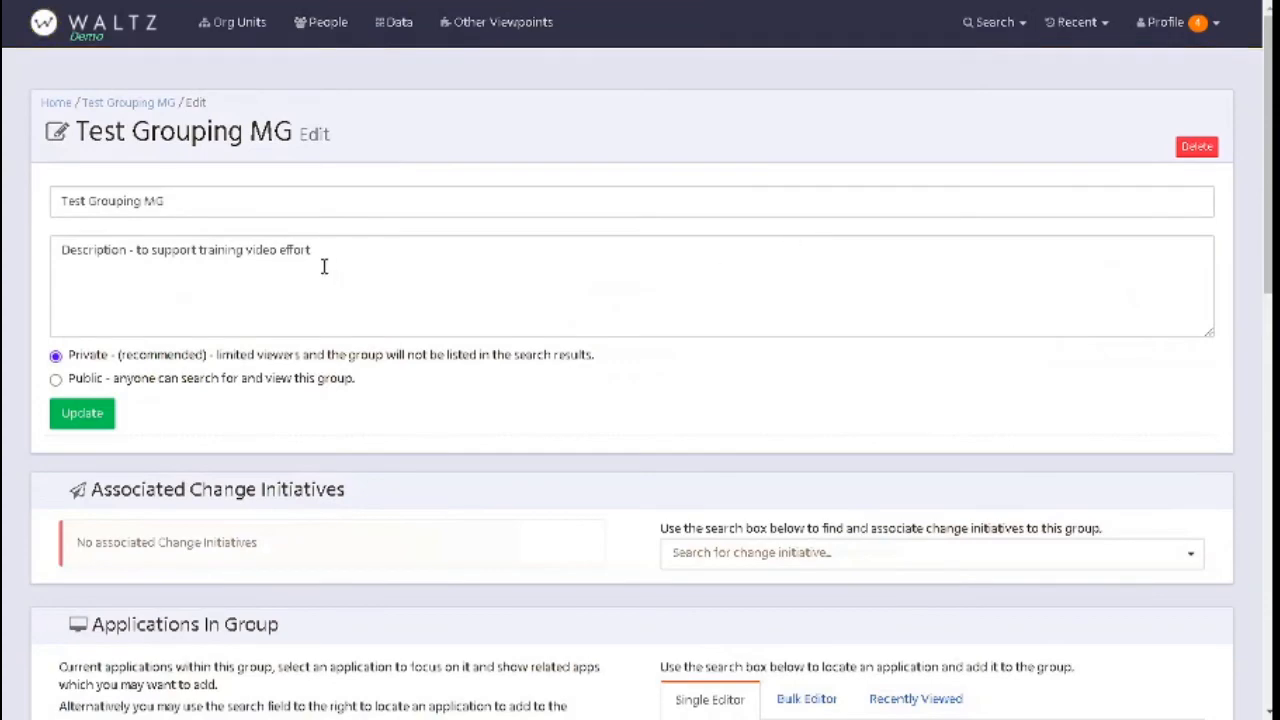
scroll(300, 470, "down", 4)
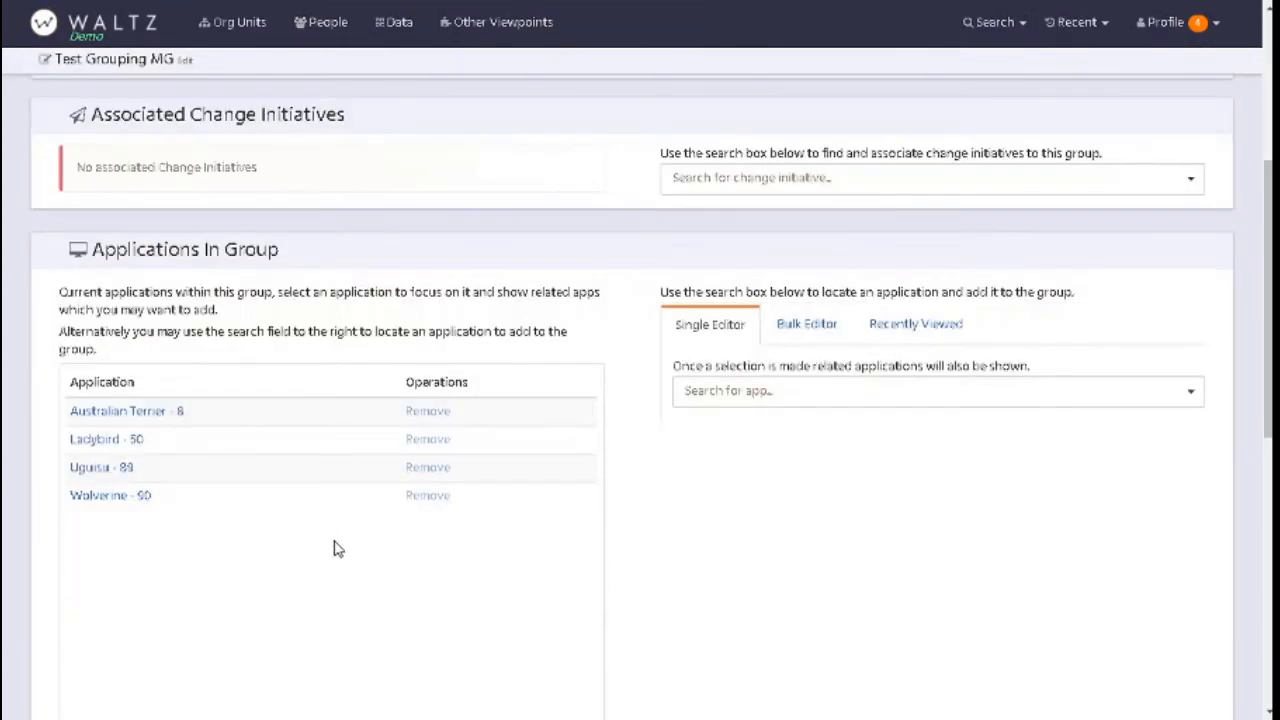
scroll(660, 412, "down", 1)
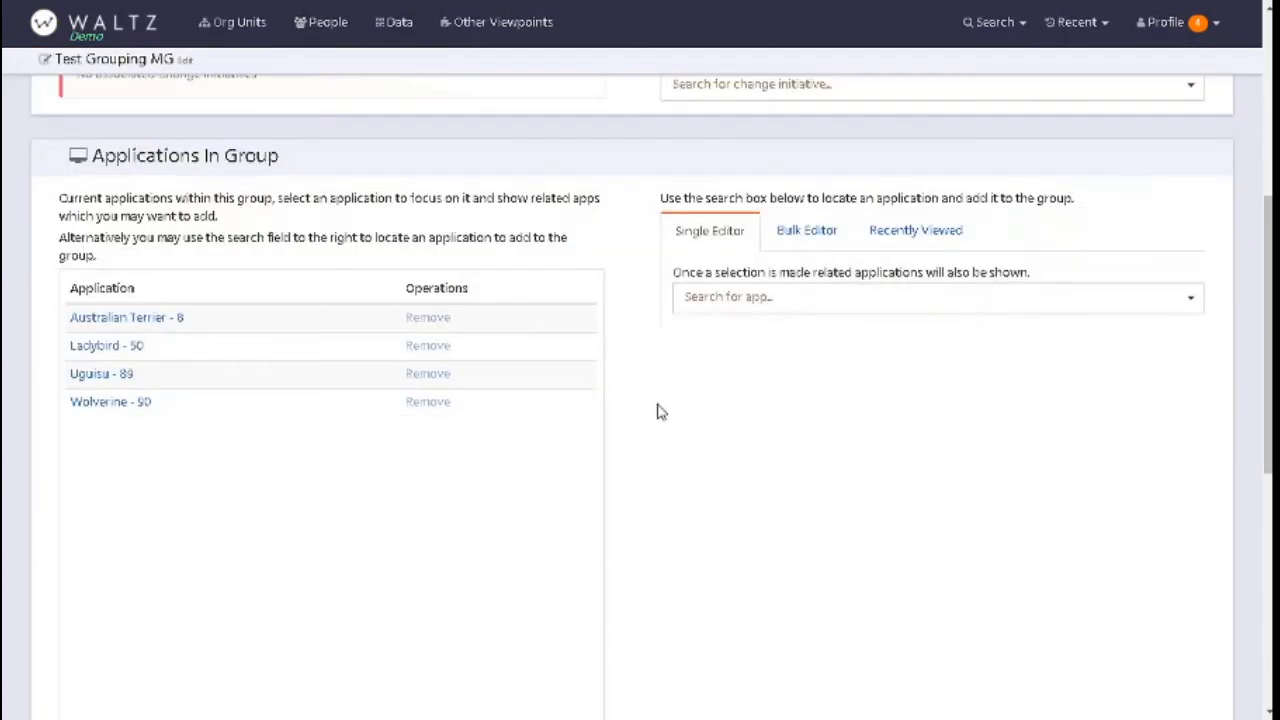
scroll(574, 417, "down", 6)
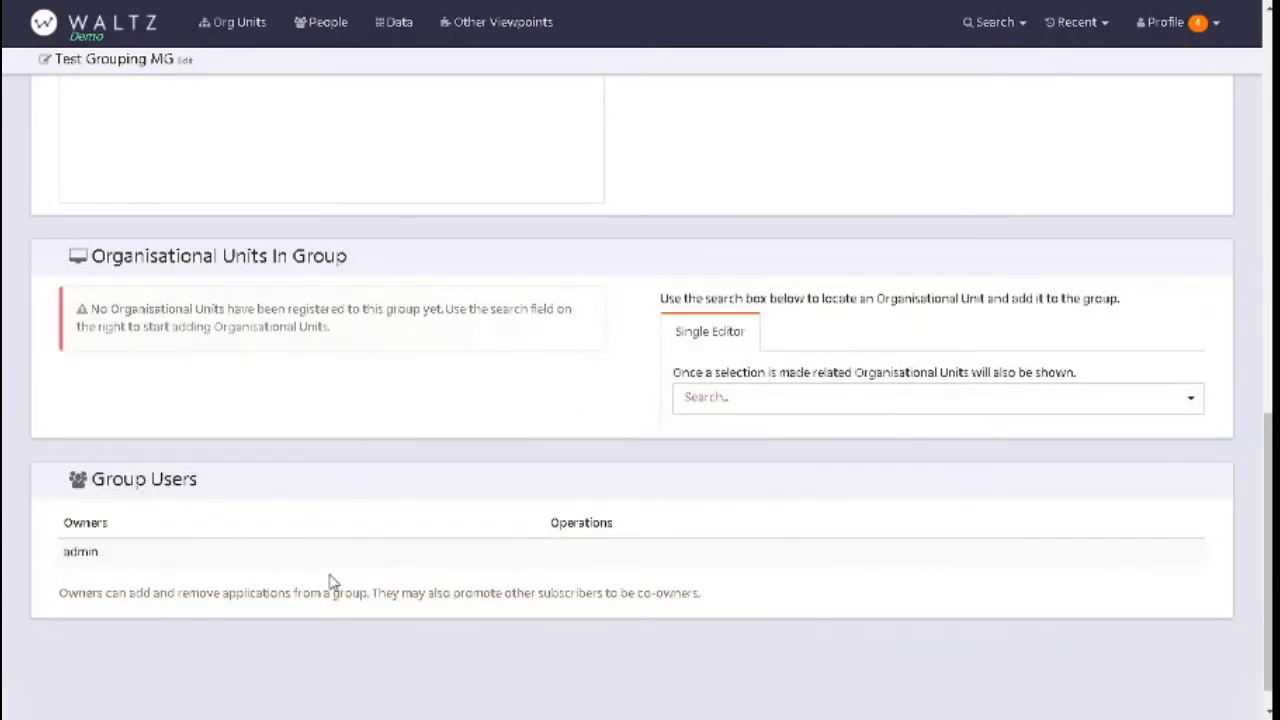
scroll(333, 580, "up", 10)
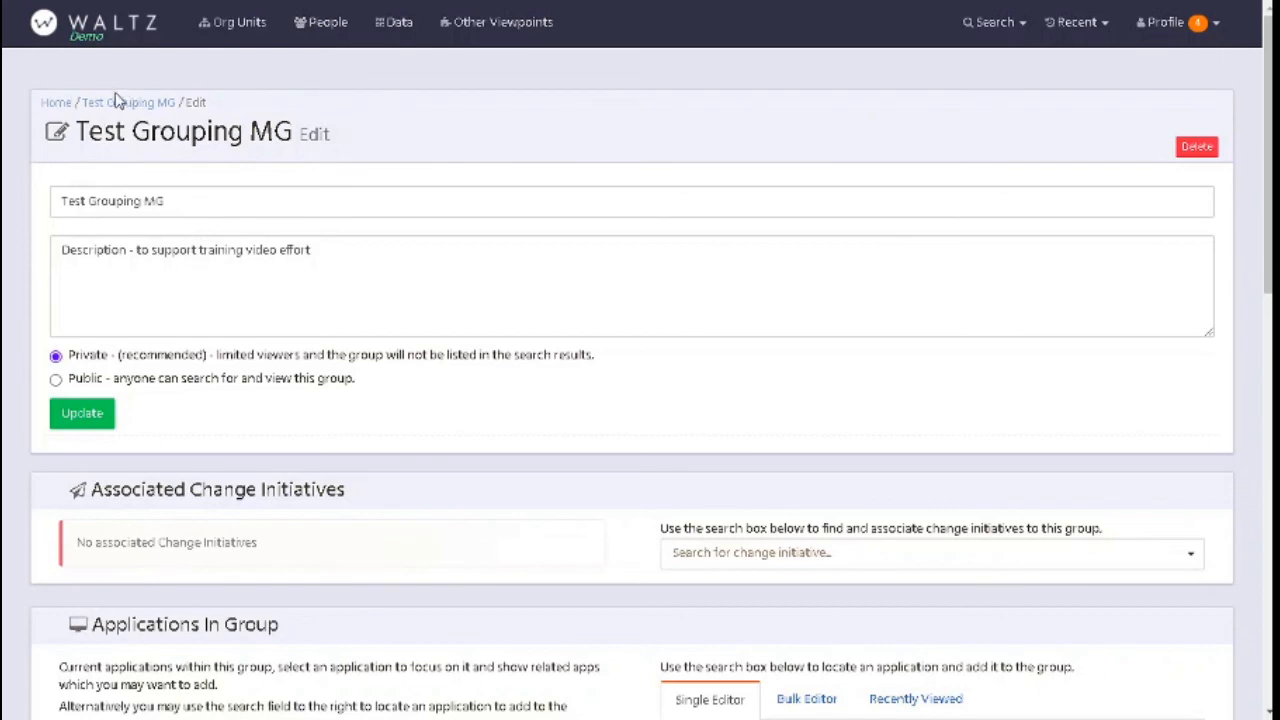
scroll(215, 314, "down", 2)
scroll(215, 314, "down", 9)
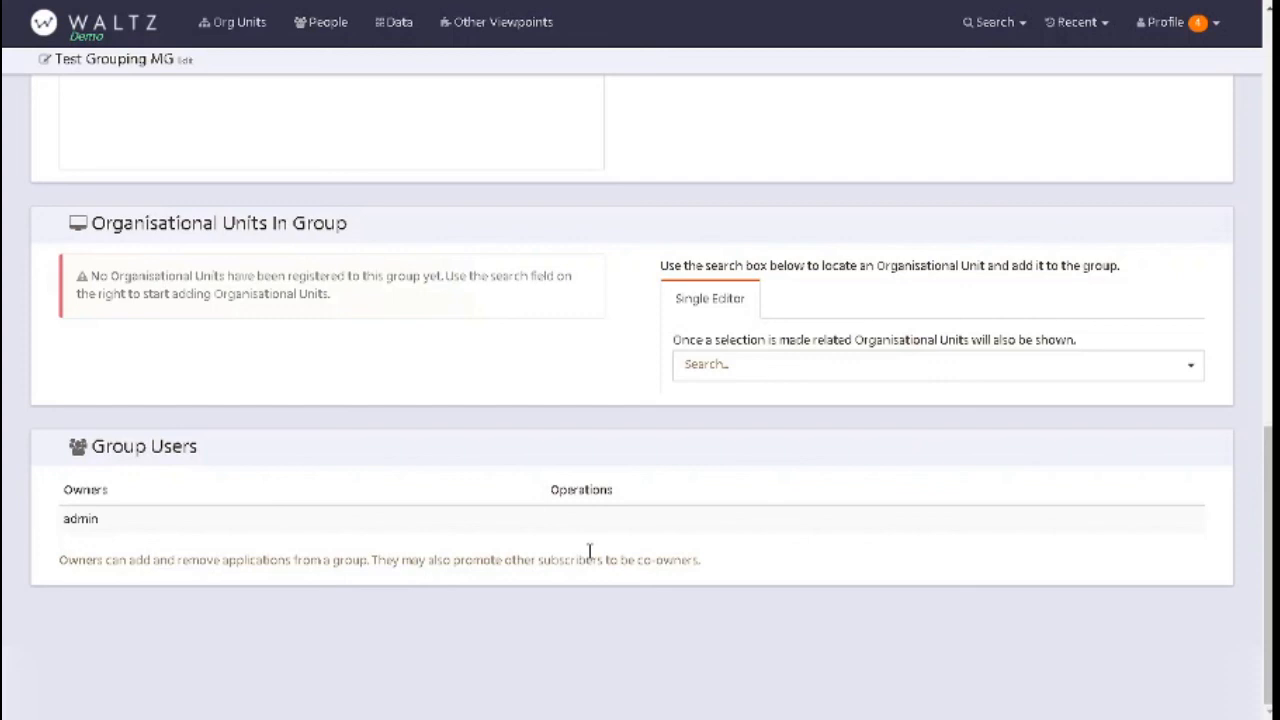
- Go back to the home page and review the list of application groups
left_click(90, 26)
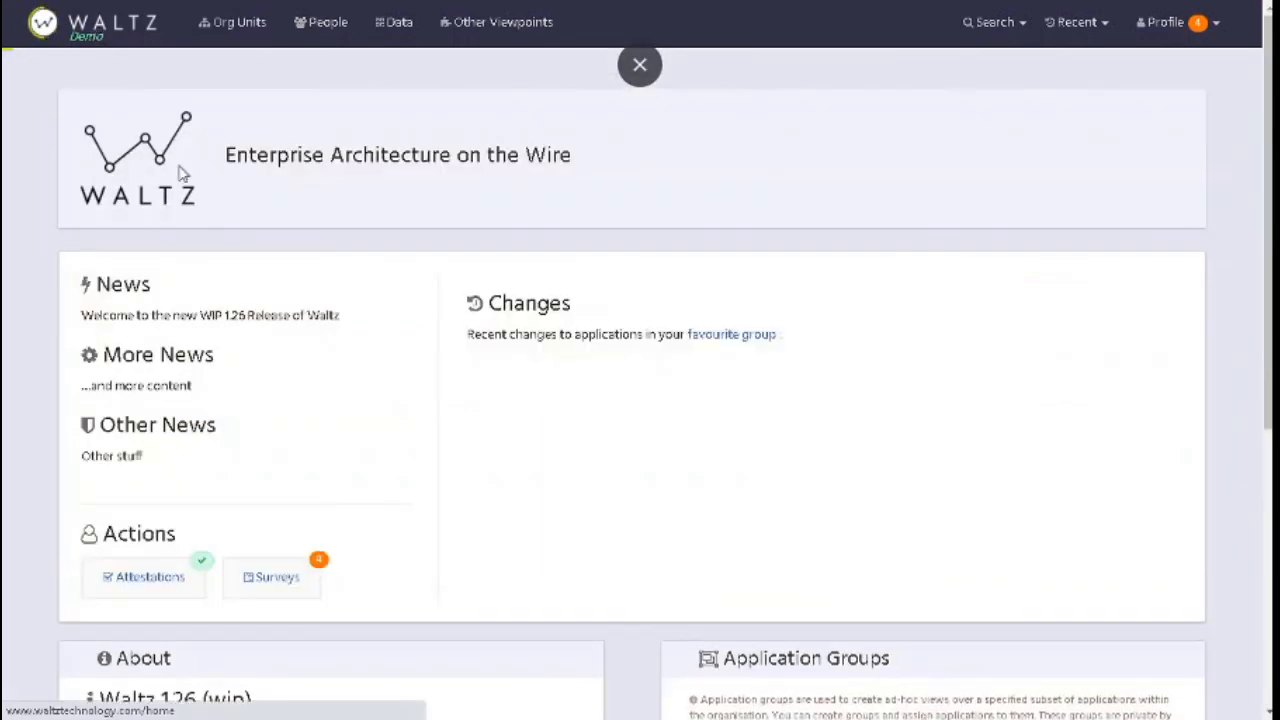
scroll(680, 565, "down", 4)
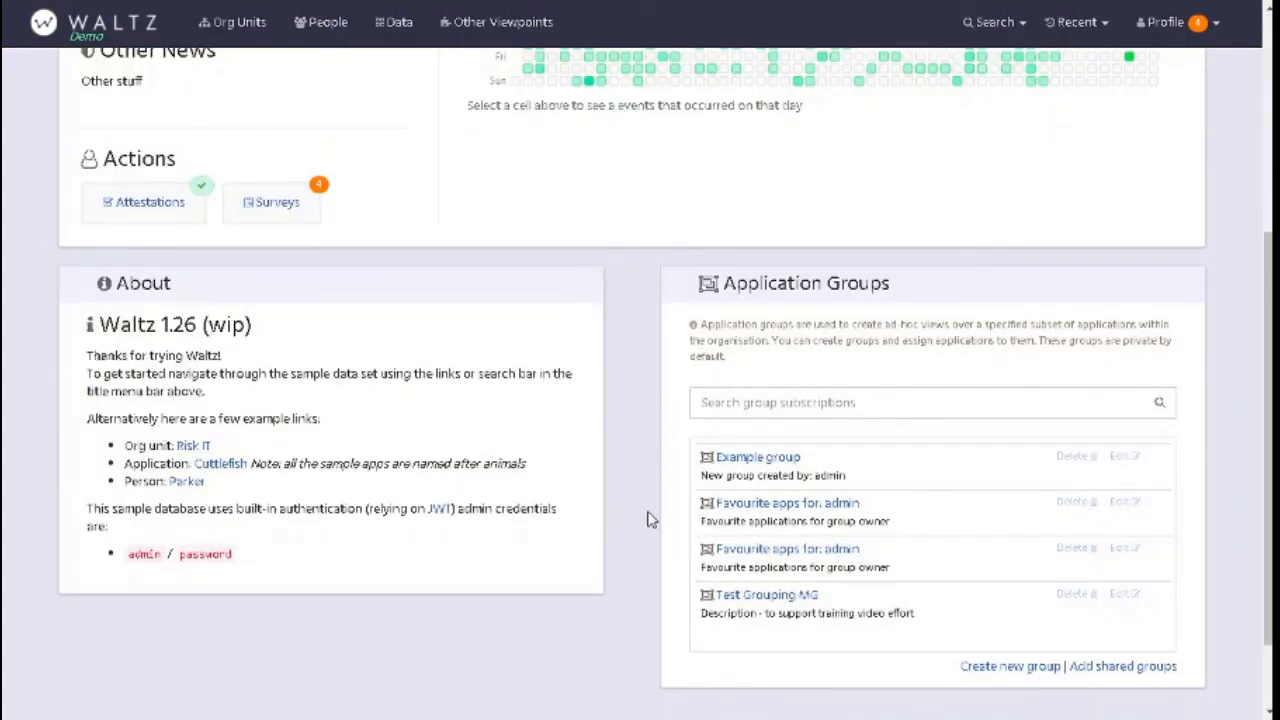
scroll(648, 519, "up", 4)
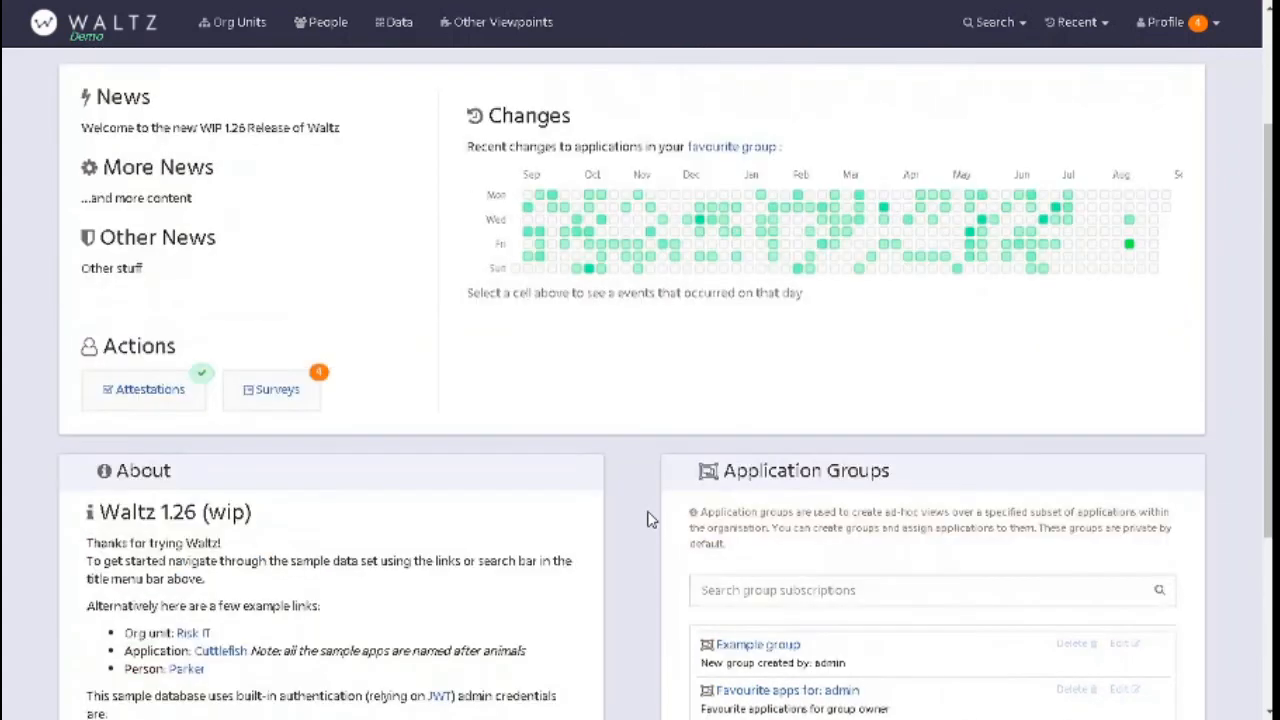